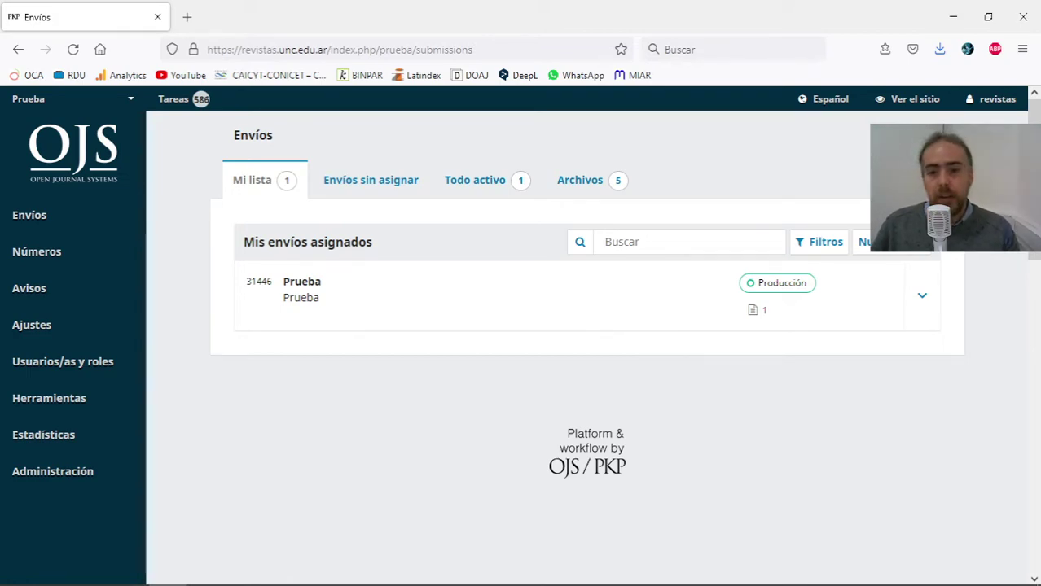
- Open the Word document "articulo prueba" from the desktop, dismiss the activation notice and display it in print layout
{"action": "mouse_move", "coordinate": [1018, 584]}
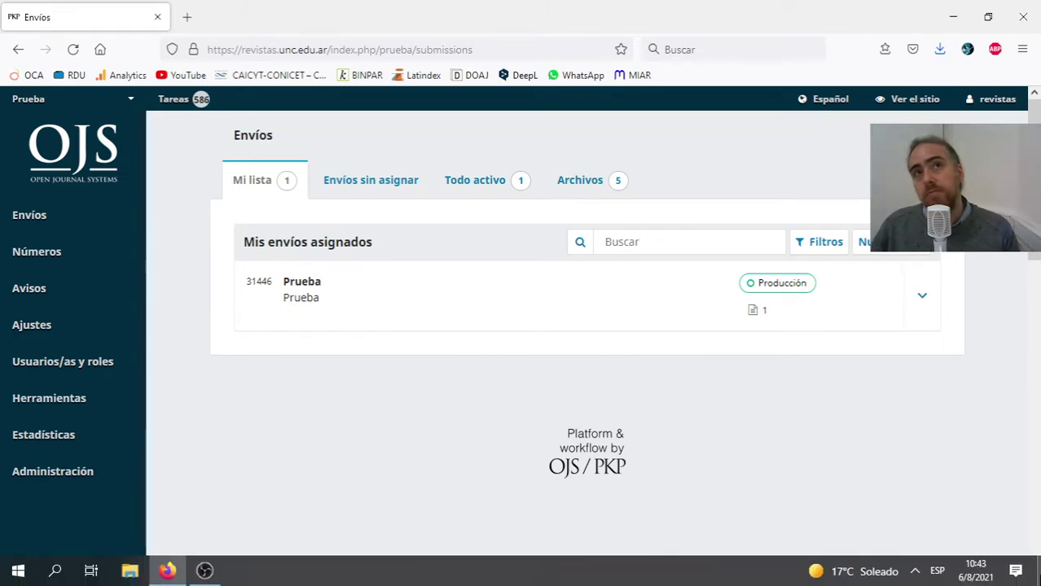
{"action": "left_click", "coordinate": [1038, 577]}
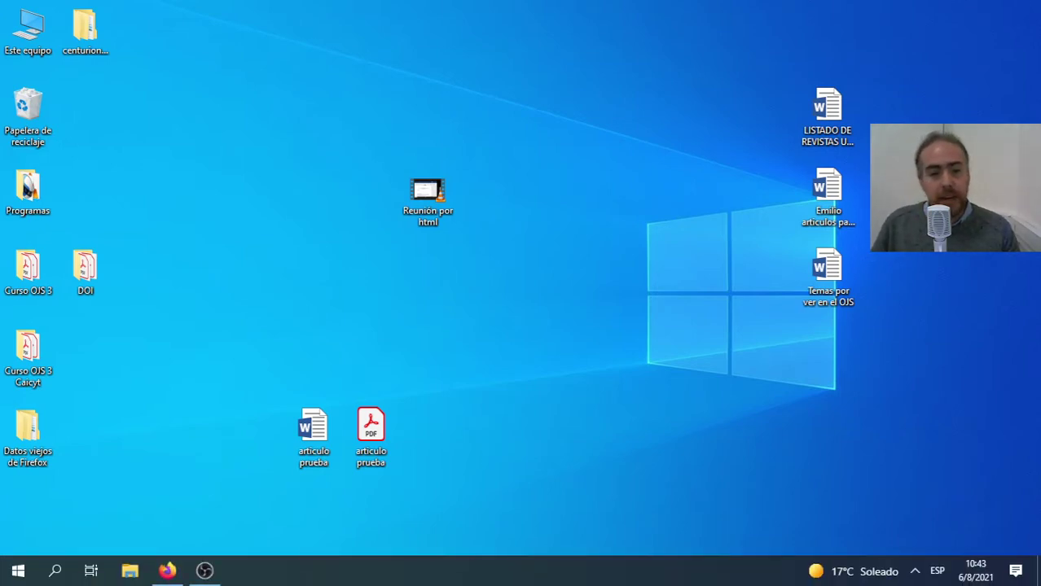
{"action": "double_click", "coordinate": [312, 440]}
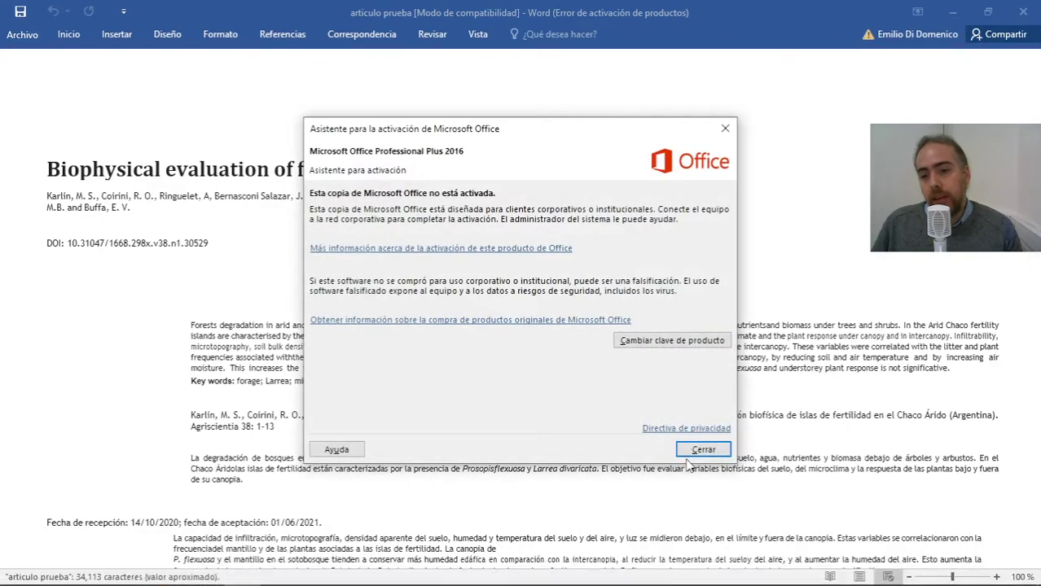
{"action": "key", "text": "Escape"}
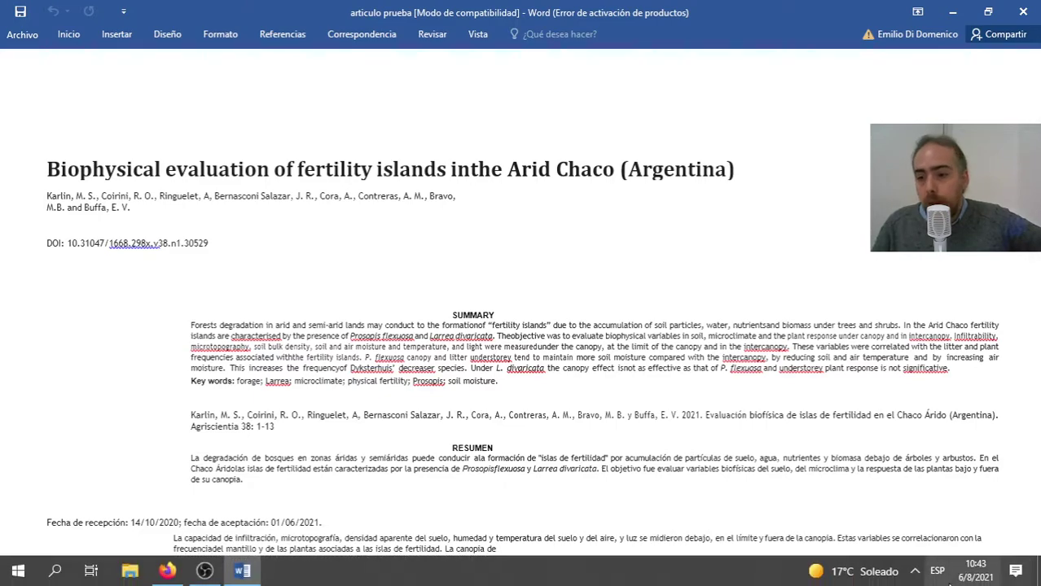
{"action": "left_click", "coordinate": [861, 576]}
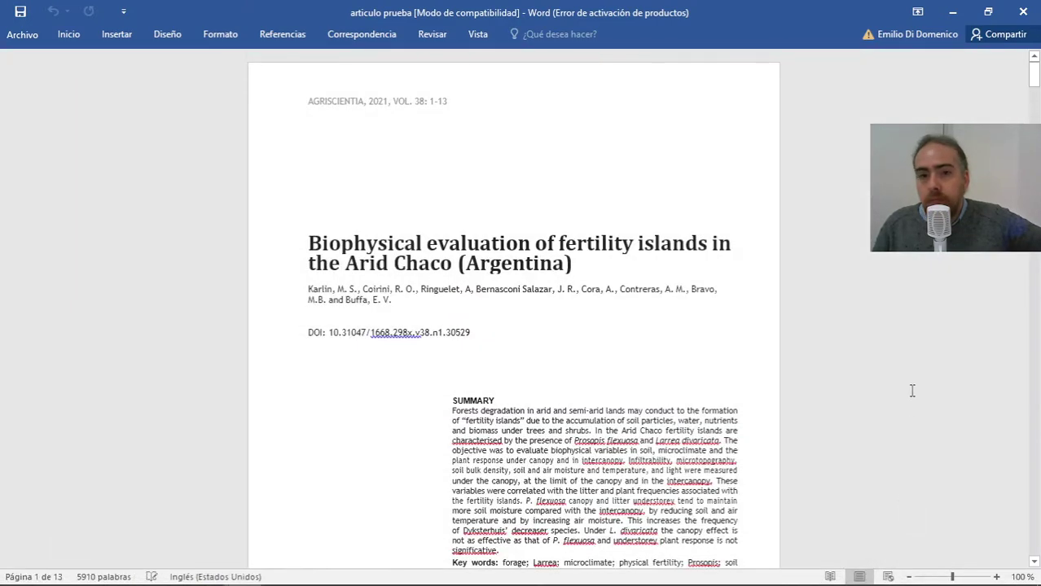
- Examine the article's print layout, from the title, abstracts and author details on the first pages to the figures around page 8
{"action": "scroll", "coordinate": [732, 183], "scroll_direction": "down", "scroll_amount": 2}
{"action": "scroll", "coordinate": [530, 163], "scroll_direction": "up", "scroll_amount": 2}
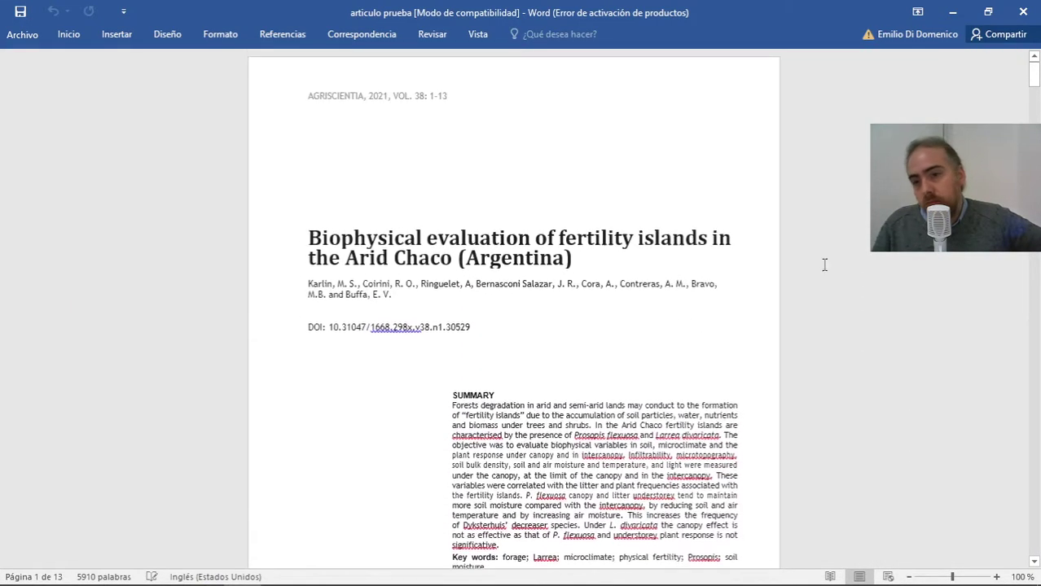
{"action": "scroll", "coordinate": [717, 225], "scroll_direction": "down", "scroll_amount": 2}
{"action": "scroll", "coordinate": [717, 226], "scroll_direction": "down", "scroll_amount": 4}
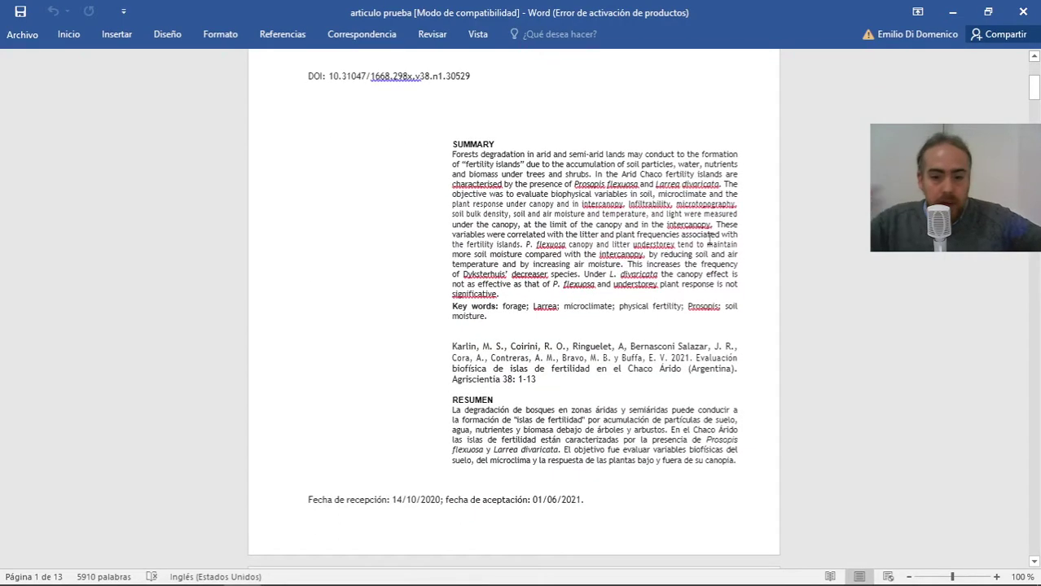
{"action": "scroll", "coordinate": [786, 112], "scroll_direction": "down", "scroll_amount": 8}
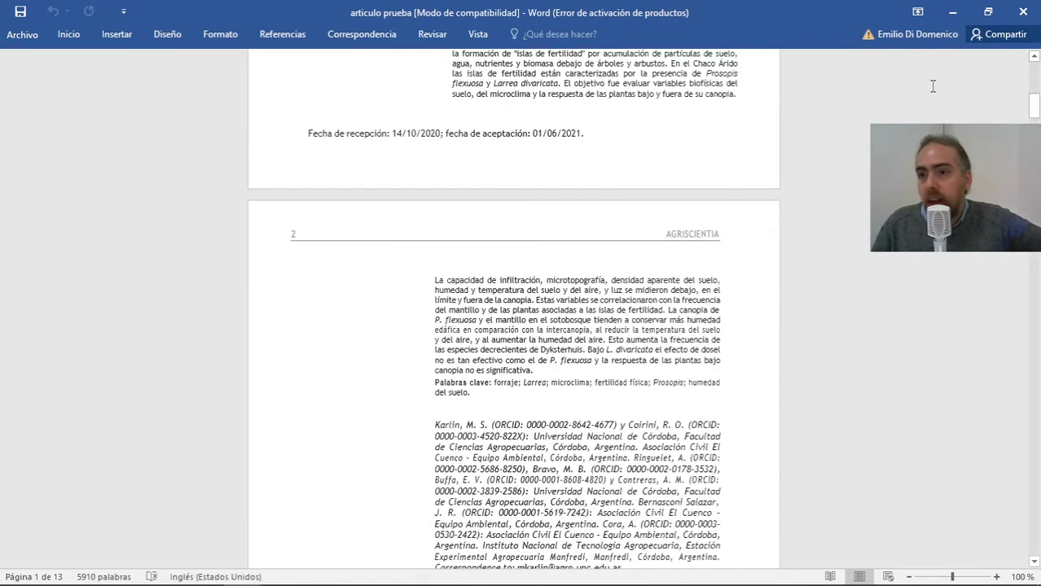
{"action": "left_click_drag", "start_coordinate": [1035, 106], "coordinate": [1030, 62]}
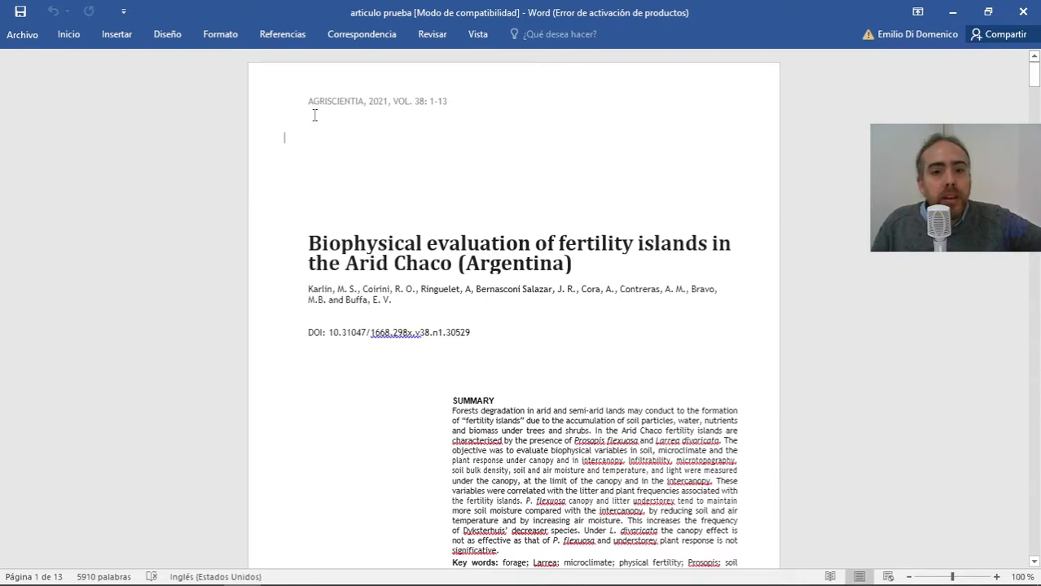
{"action": "left_click", "coordinate": [332, 178]}
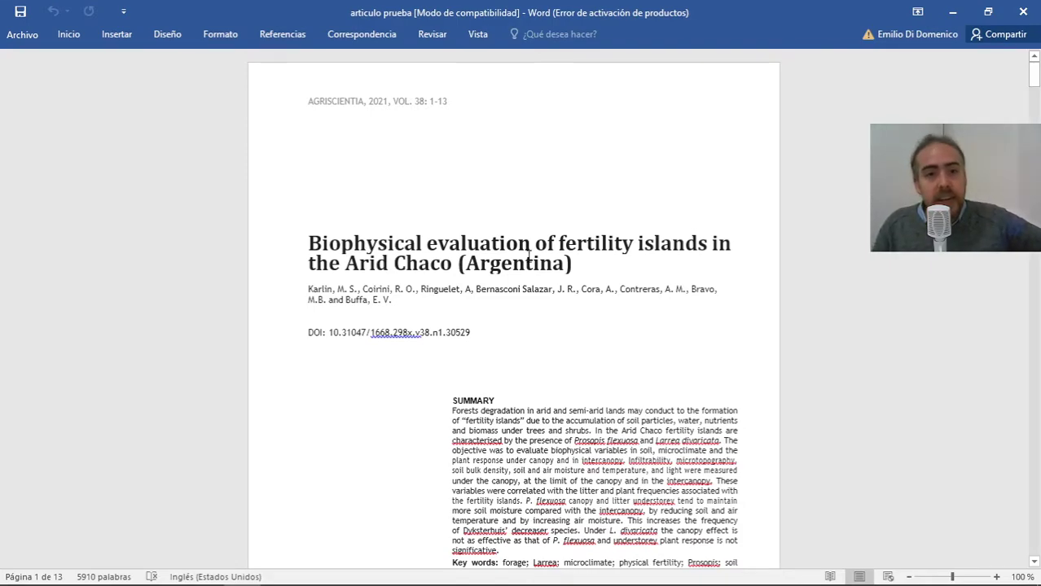
{"action": "scroll", "coordinate": [532, 282], "scroll_direction": "down", "scroll_amount": 9}
{"action": "scroll", "coordinate": [533, 282], "scroll_direction": "down", "scroll_amount": 3}
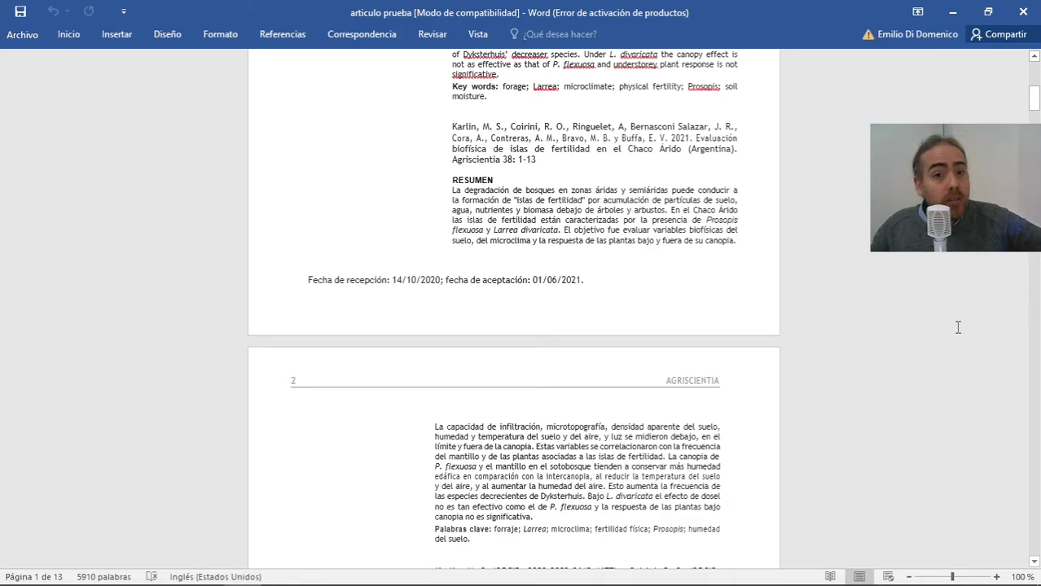
{"action": "scroll", "coordinate": [899, 351], "scroll_direction": "up", "scroll_amount": 12}
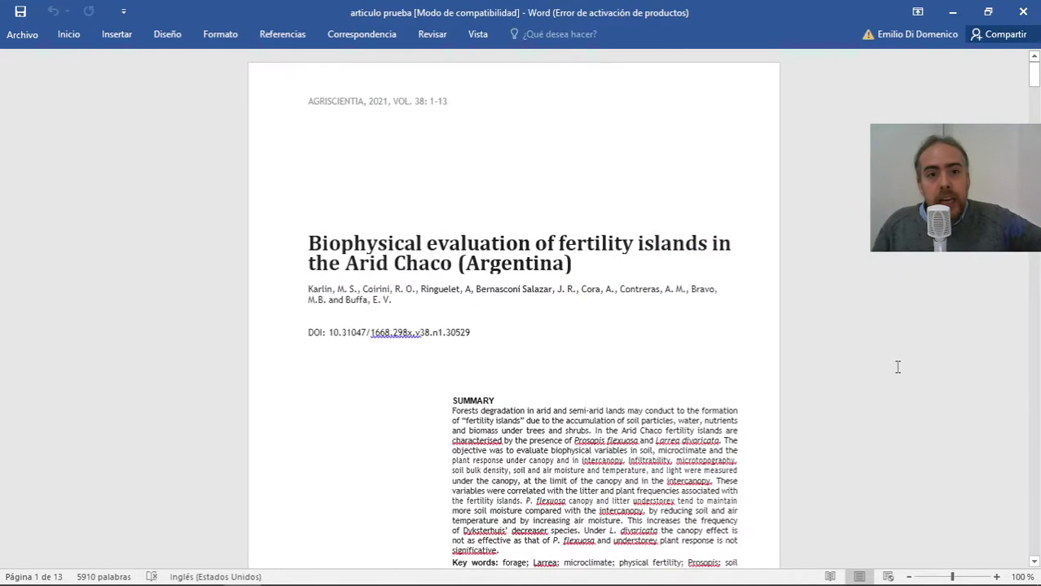
{"action": "left_click_drag", "start_coordinate": [1033, 74], "coordinate": [1034, 334]}
{"action": "left_click", "coordinate": [689, 392]}
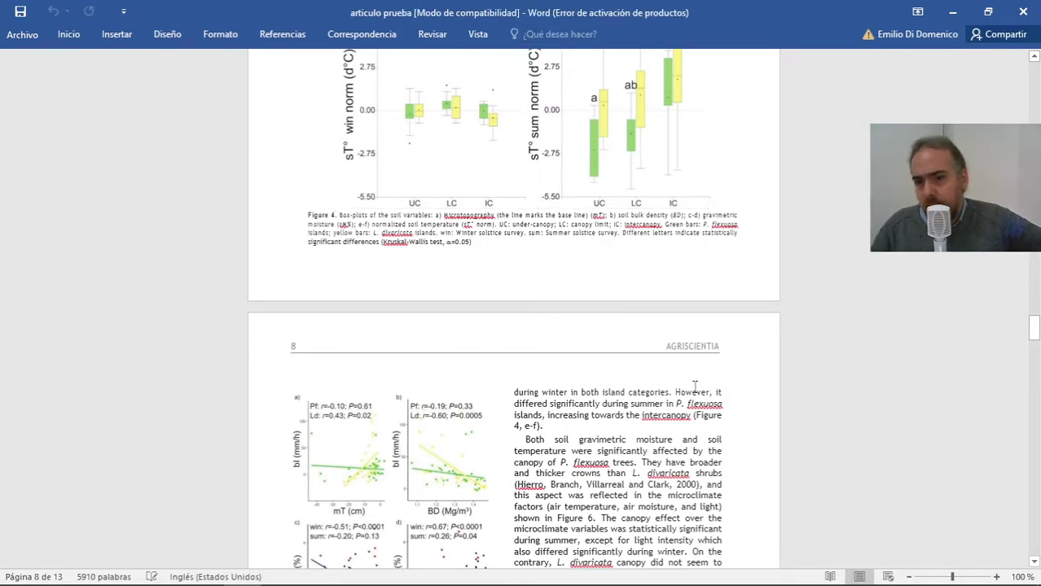
{"action": "left_click_drag", "start_coordinate": [1034, 325], "coordinate": [1034, 61]}
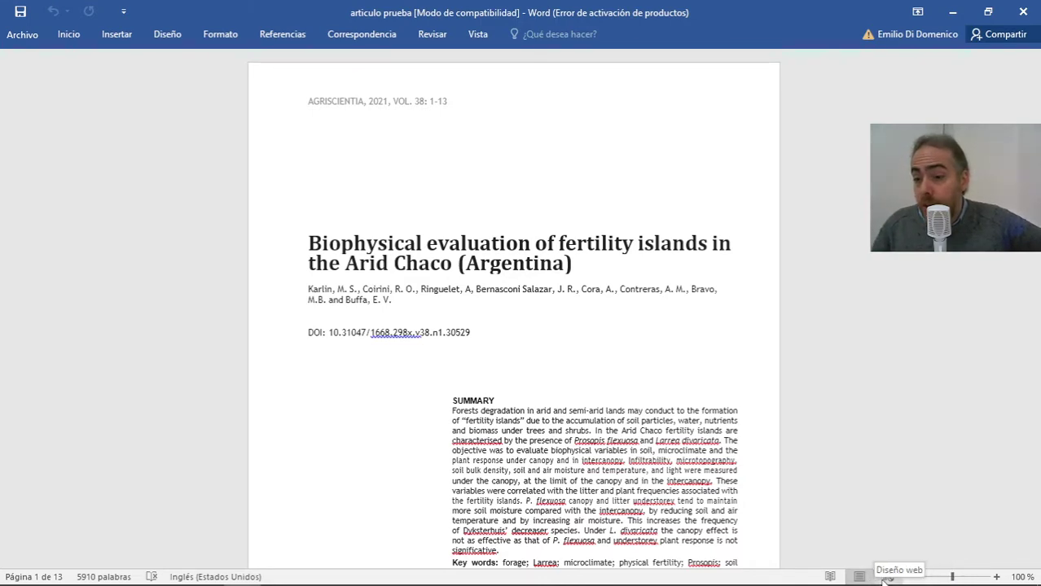
- Switch the article to web layout and check how its figures, formulas and opening text are arranged
{"action": "left_click", "coordinate": [888, 578]}
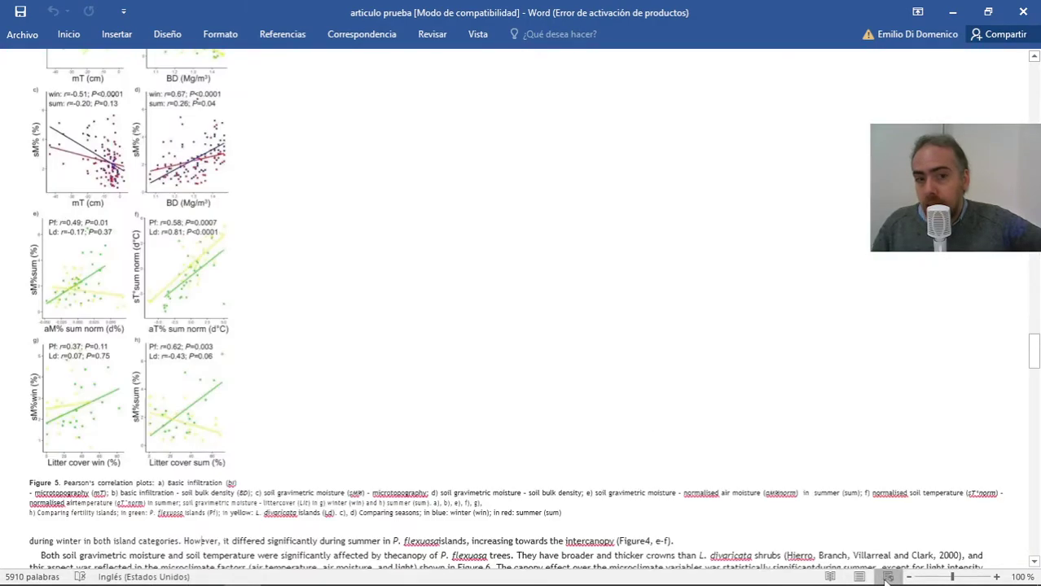
{"action": "scroll", "coordinate": [905, 533], "scroll_direction": "up", "scroll_amount": 3}
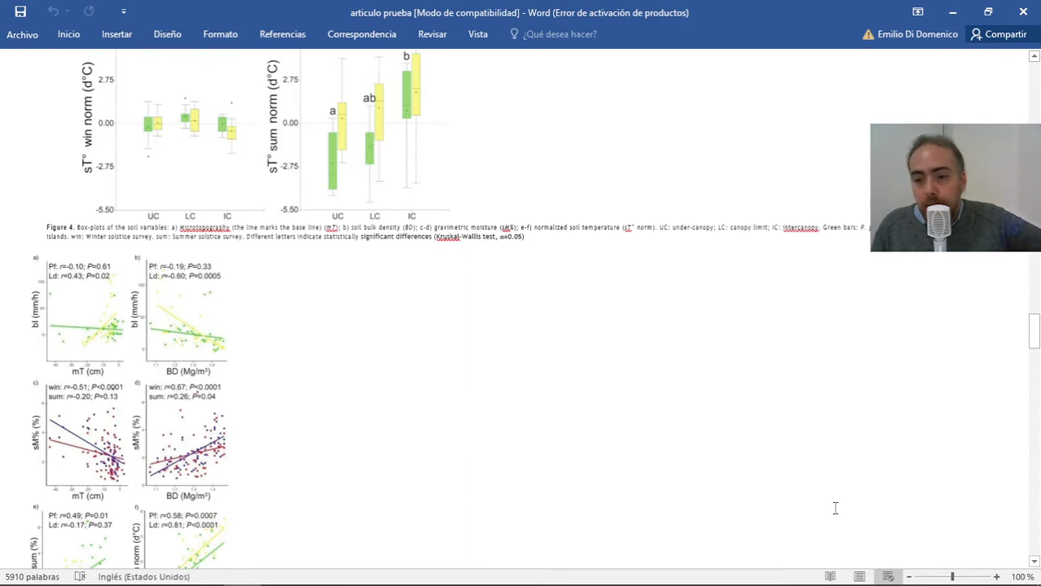
{"action": "scroll", "coordinate": [897, 495], "scroll_direction": "up", "scroll_amount": 10}
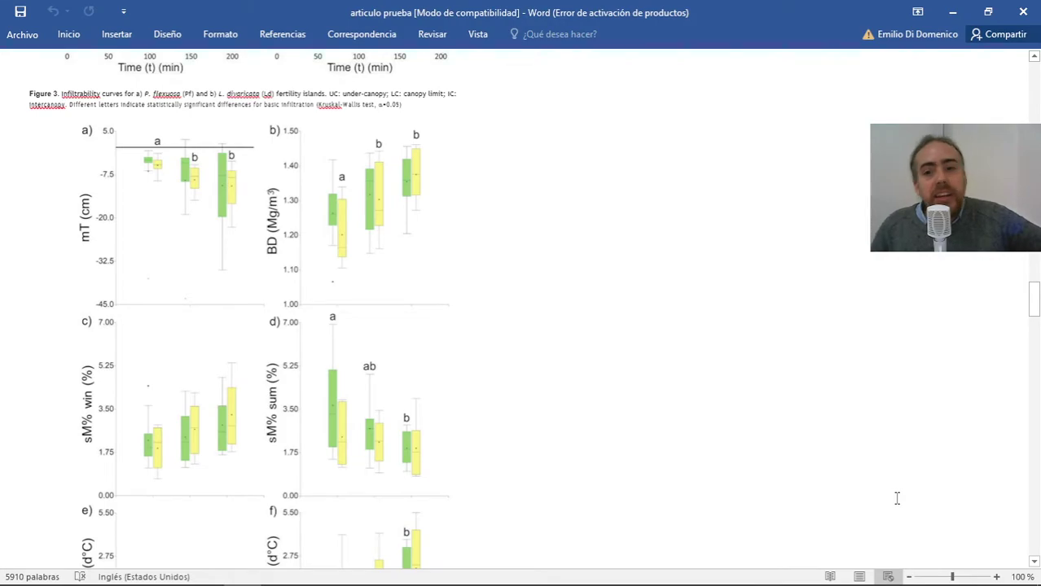
{"action": "scroll", "coordinate": [897, 499], "scroll_direction": "up", "scroll_amount": 15}
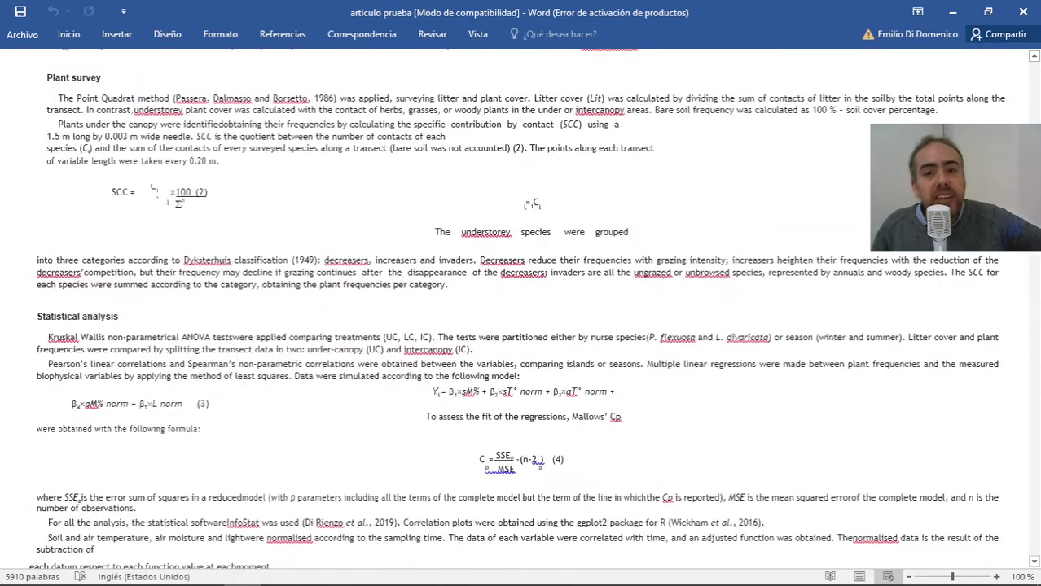
{"action": "scroll", "coordinate": [897, 499], "scroll_direction": "up", "scroll_amount": 15}
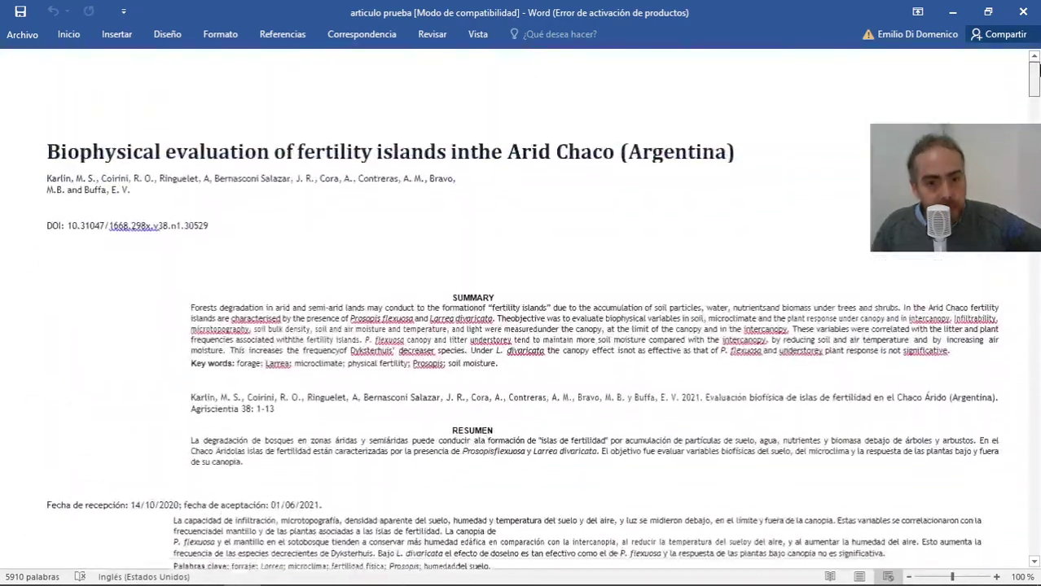
{"action": "scroll", "coordinate": [643, 124], "scroll_direction": "down", "scroll_amount": 15}
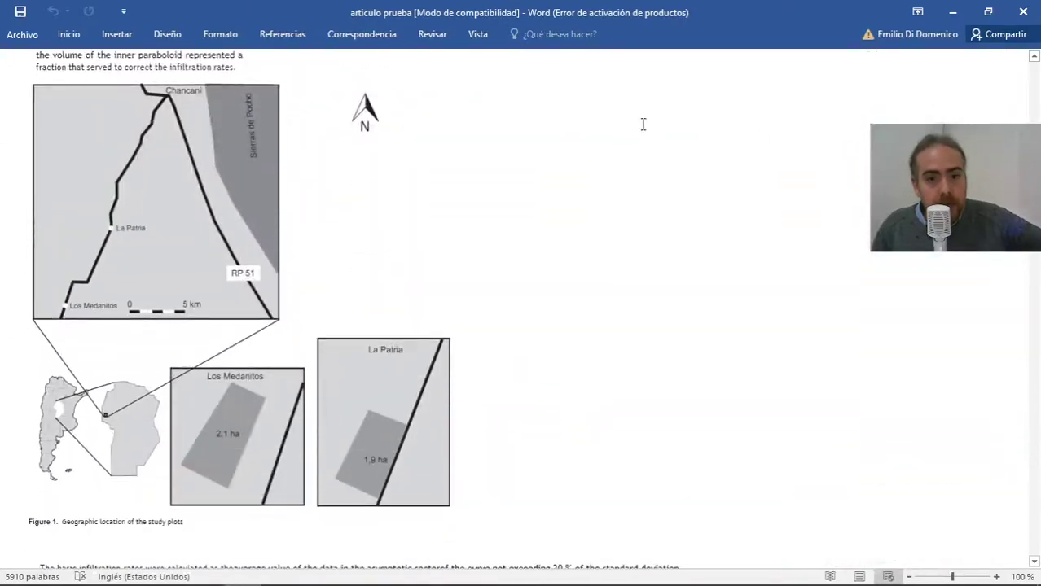
- Try centring the Figure 1 location map in the text and undo the alignment change
{"action": "scroll", "coordinate": [642, 124], "scroll_direction": "up", "scroll_amount": 1}
{"action": "left_click", "coordinate": [172, 205]}
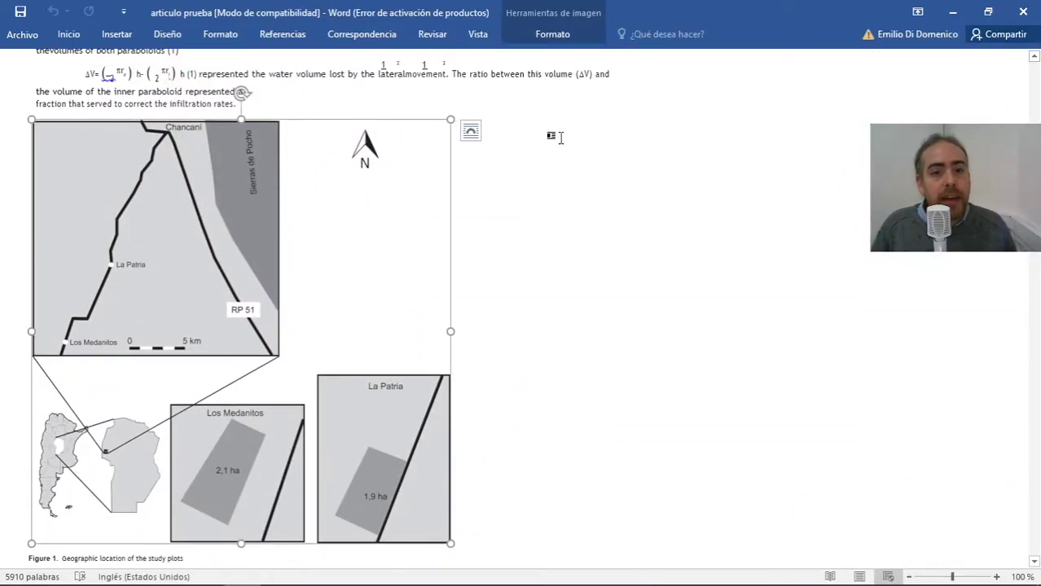
{"action": "left_click", "coordinate": [465, 226]}
{"action": "key", "text": "ctrl+e"}
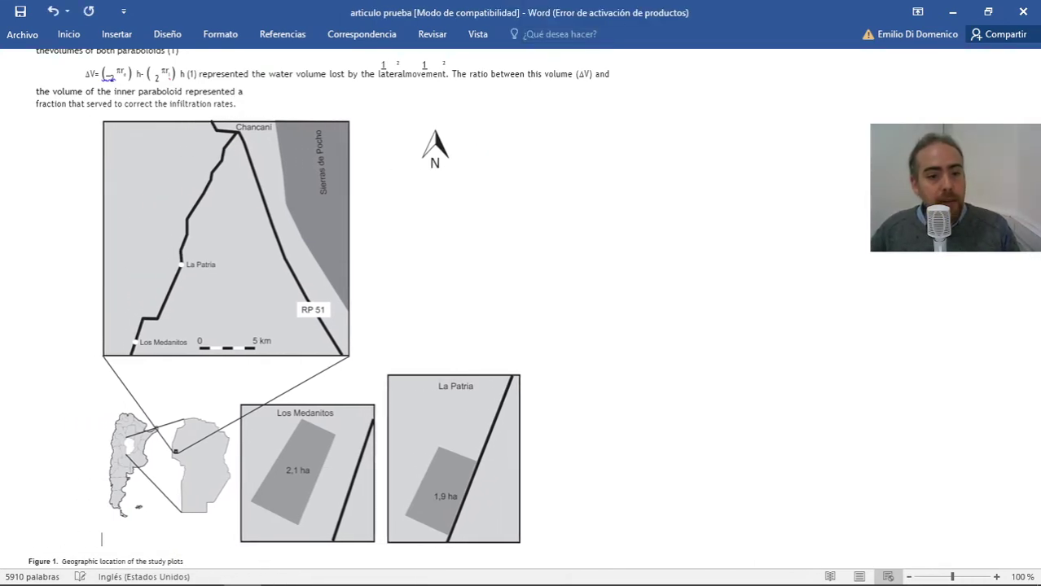
{"action": "key", "text": "ctrl+z"}
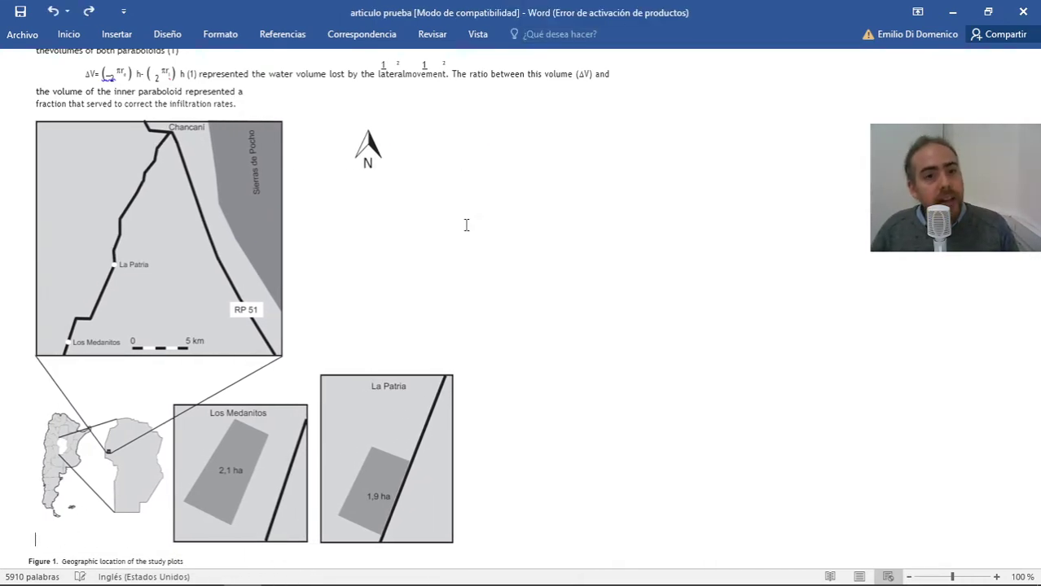
- Examine the remaining figures, captions and formulas in web layout, from Figure 1 to the box plots, and return to the title
{"action": "scroll", "coordinate": [488, 226], "scroll_direction": "down", "scroll_amount": 8}
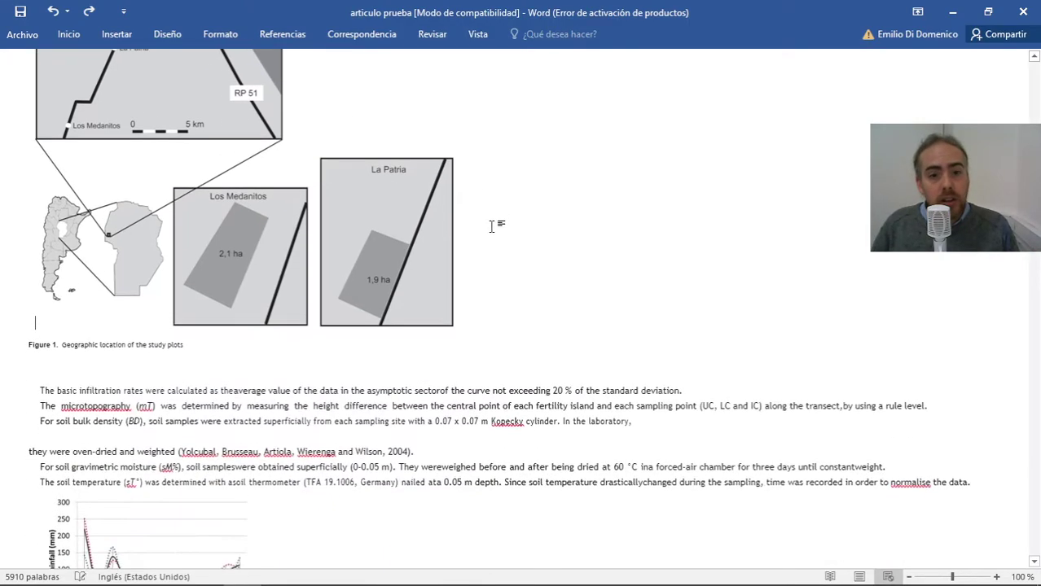
{"action": "scroll", "coordinate": [779, 374], "scroll_direction": "down", "scroll_amount": 1}
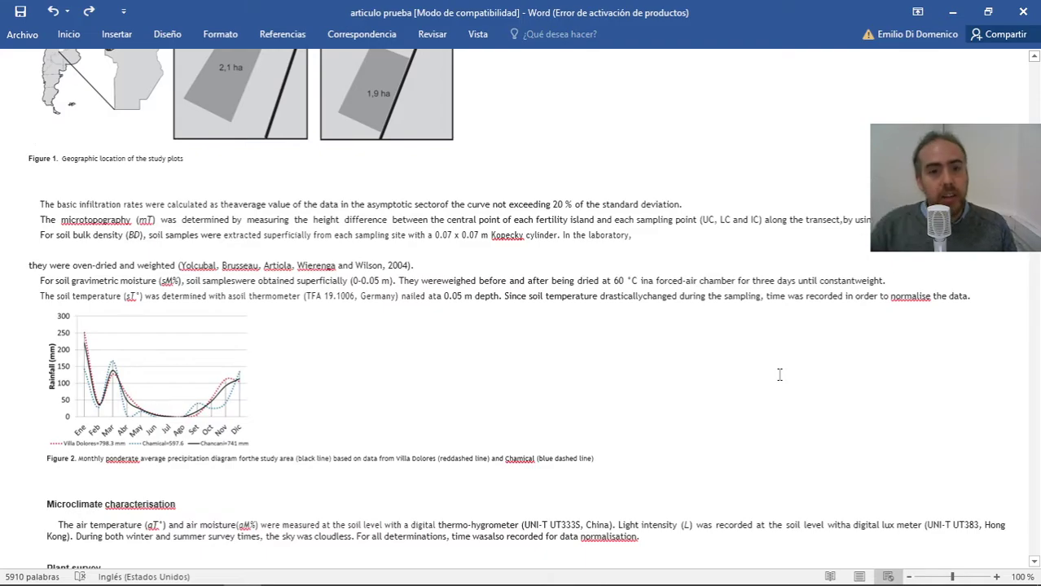
{"action": "scroll", "coordinate": [433, 352], "scroll_direction": "down", "scroll_amount": 7}
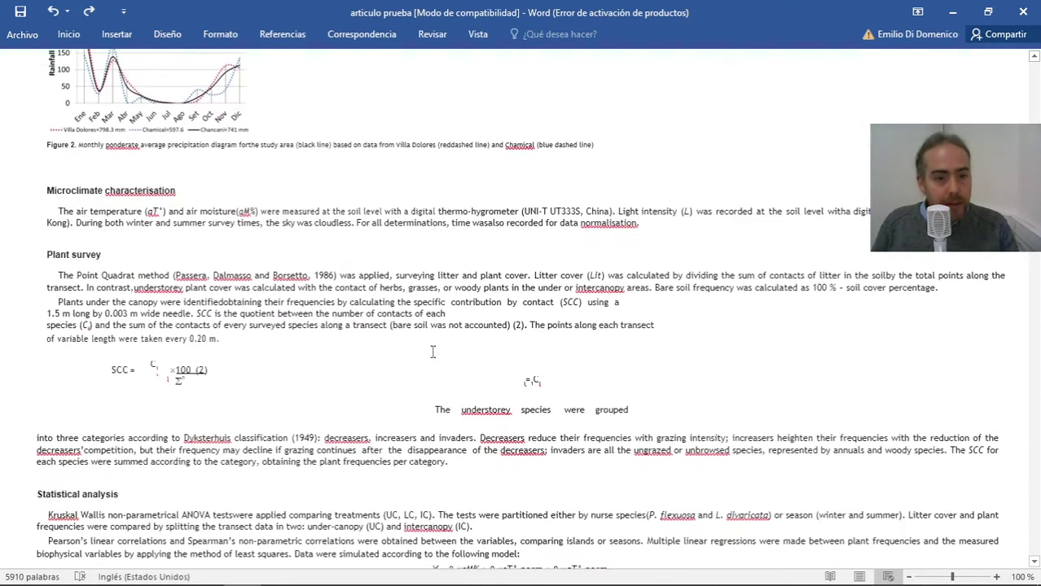
{"action": "scroll", "coordinate": [432, 352], "scroll_direction": "down", "scroll_amount": 1}
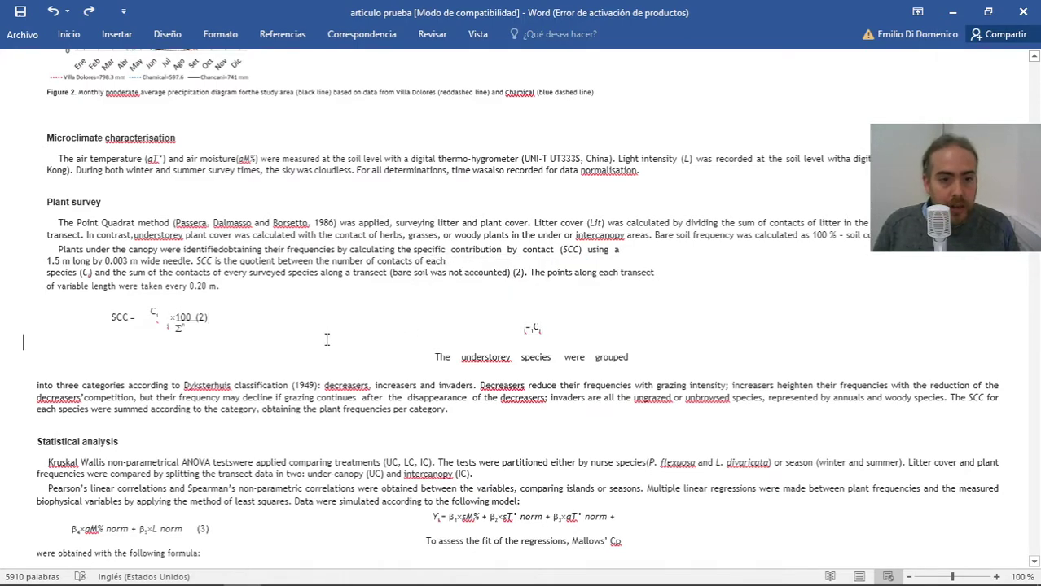
{"action": "scroll", "coordinate": [327, 339], "scroll_direction": "down", "scroll_amount": 2}
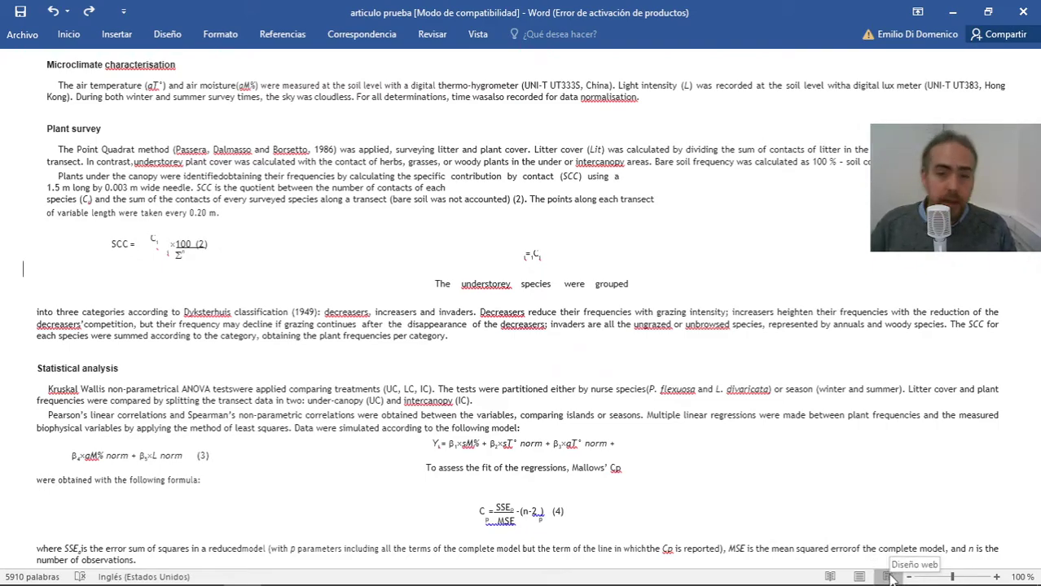
{"action": "scroll", "coordinate": [883, 440], "scroll_direction": "down", "scroll_amount": 15}
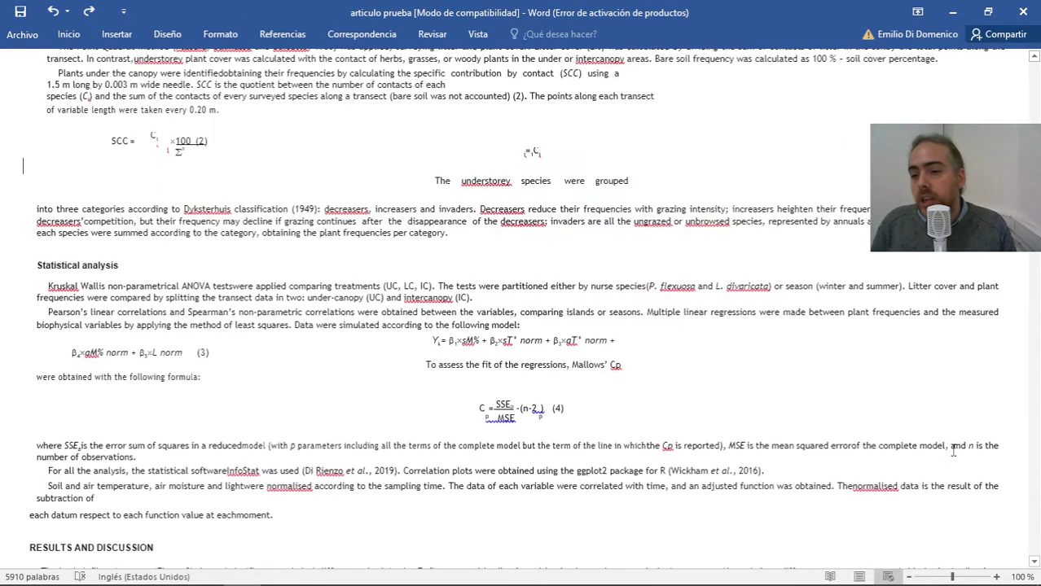
{"action": "scroll", "coordinate": [884, 440], "scroll_direction": "down", "scroll_amount": 9}
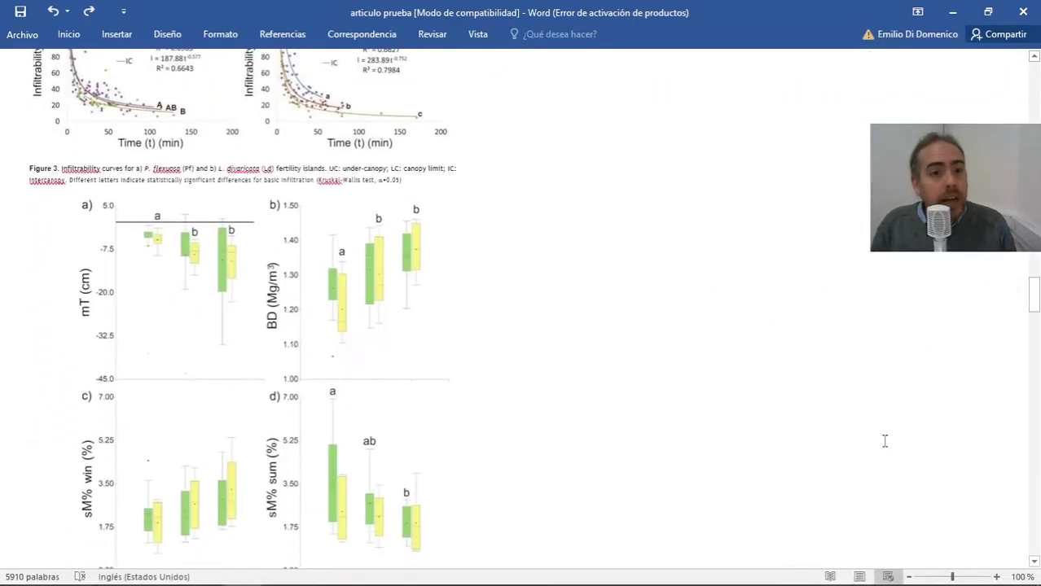
{"action": "left_click_drag", "start_coordinate": [1034, 291], "coordinate": [1031, 75]}
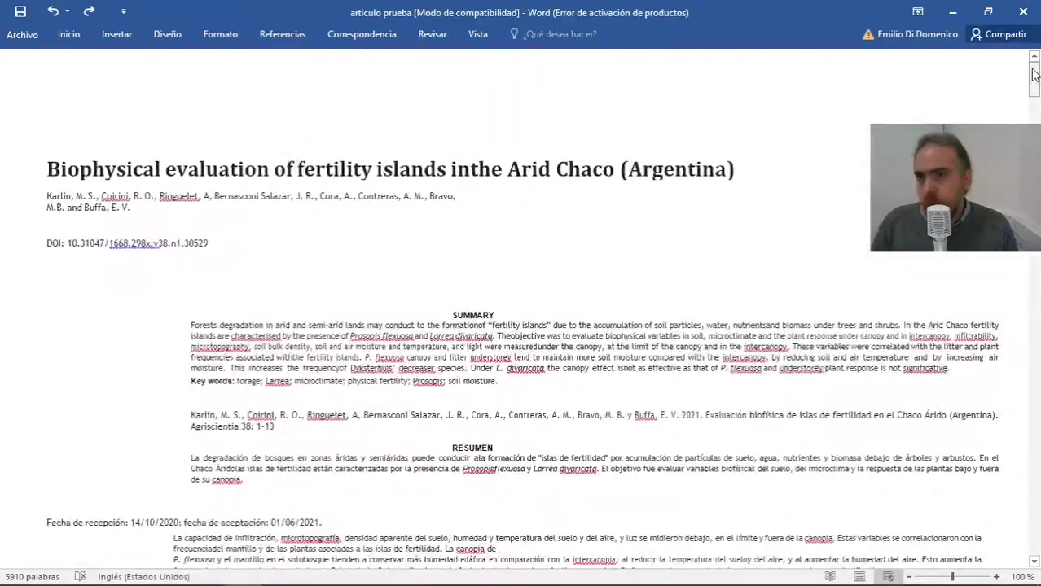
- Save the article to the desktop as a filtered web page (Página web, filtrada) named articulo prueba, accepting removal of Office-specific tags
{"action": "left_click", "coordinate": [22, 34]}
{"action": "left_click", "coordinate": [44, 189]}
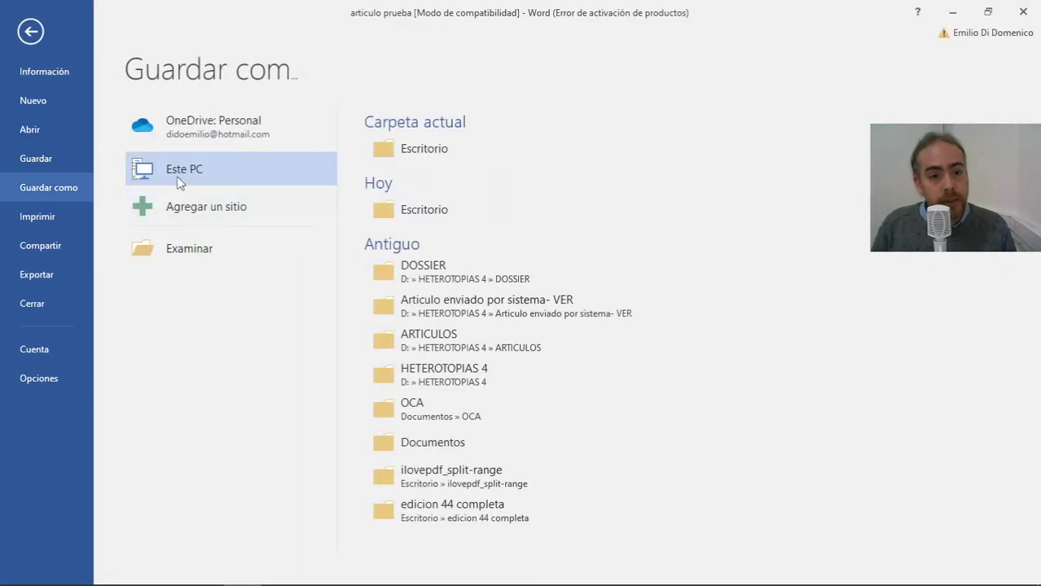
{"action": "left_click", "coordinate": [384, 162]}
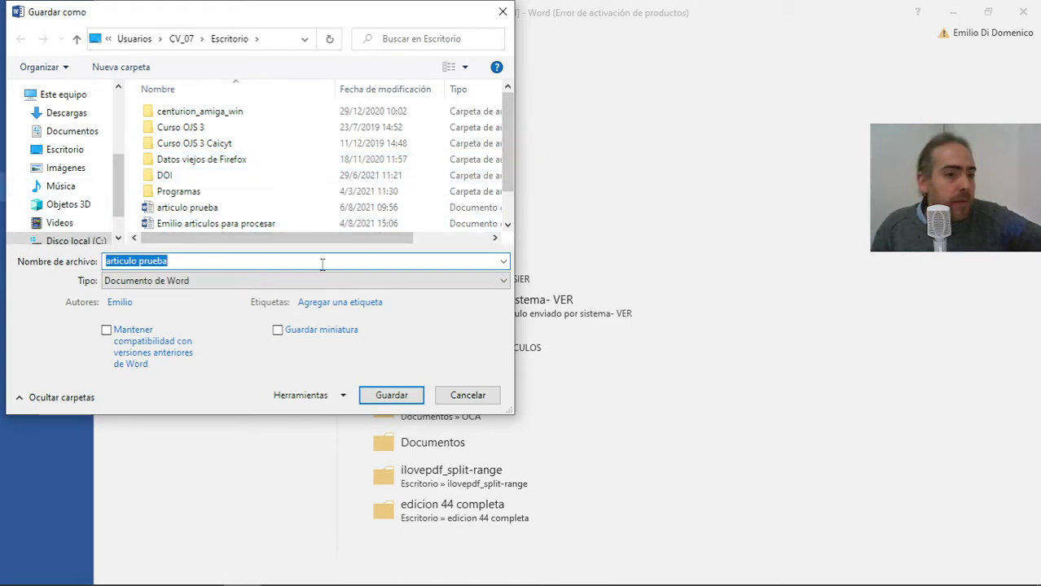
{"action": "left_click_drag", "start_coordinate": [505, 162], "coordinate": [509, 236]}
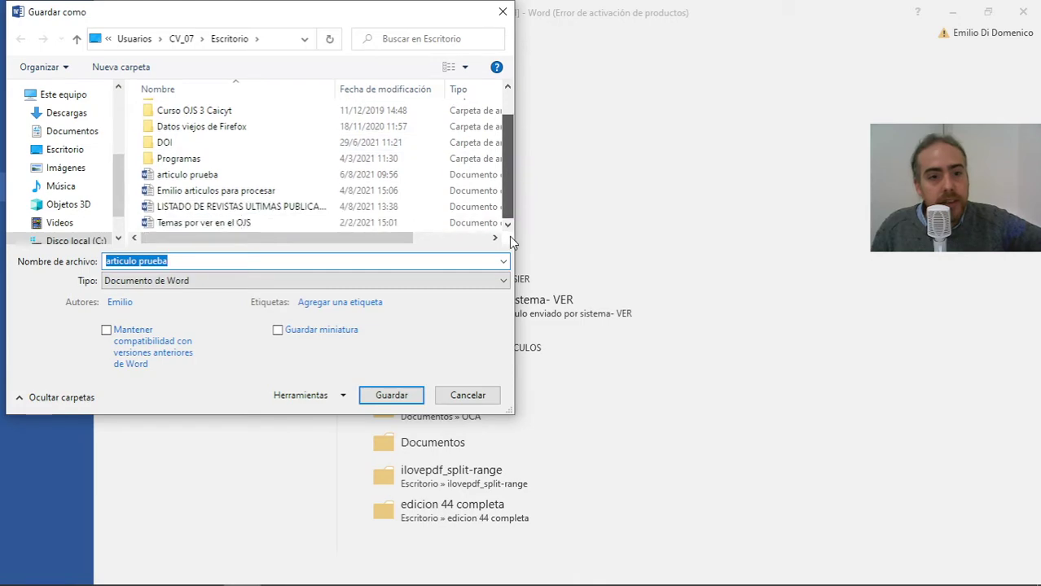
{"action": "left_click", "coordinate": [238, 263]}
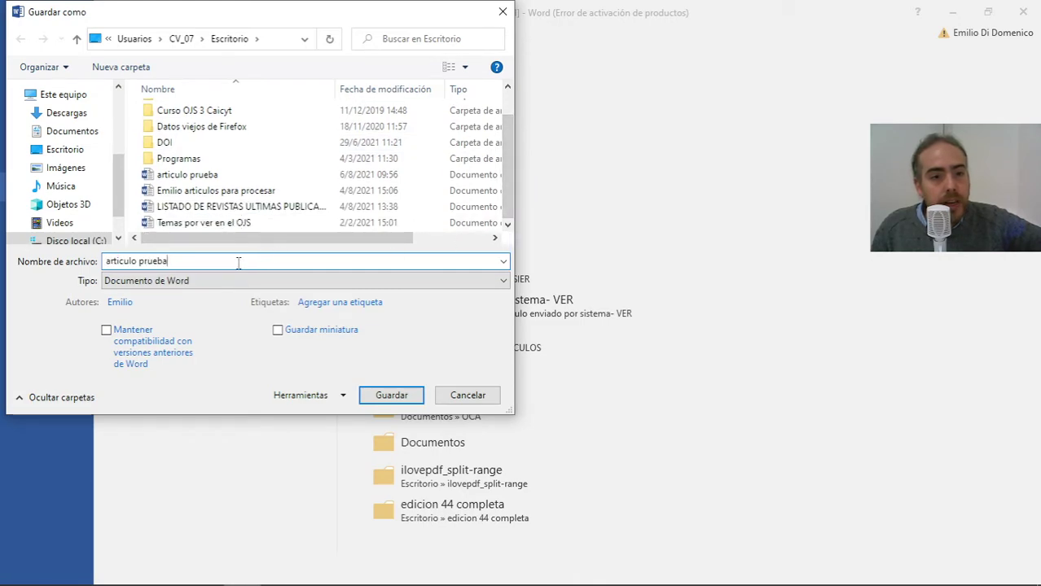
{"action": "left_click", "coordinate": [163, 282]}
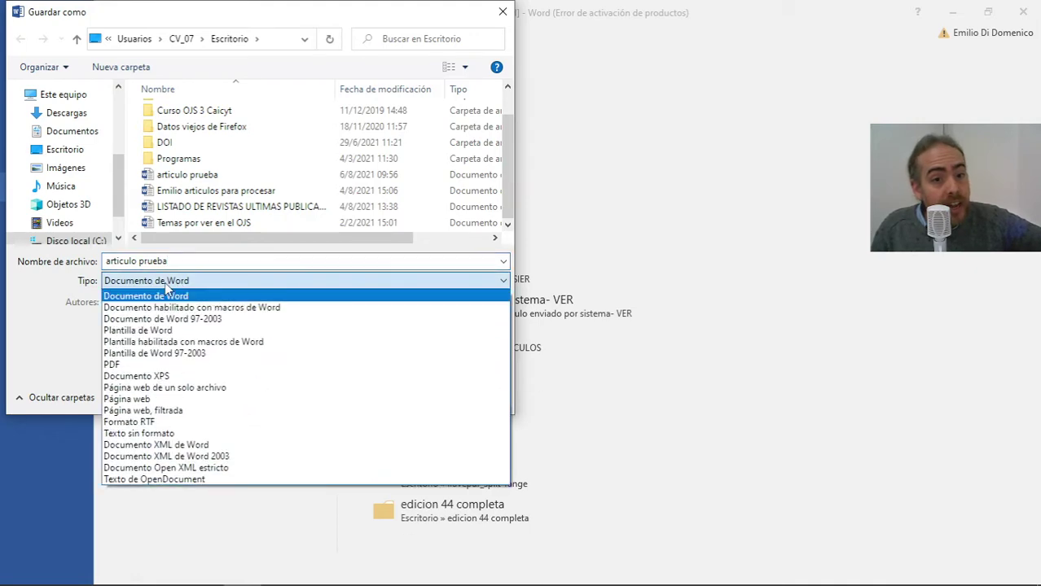
{"action": "left_click", "coordinate": [160, 412]}
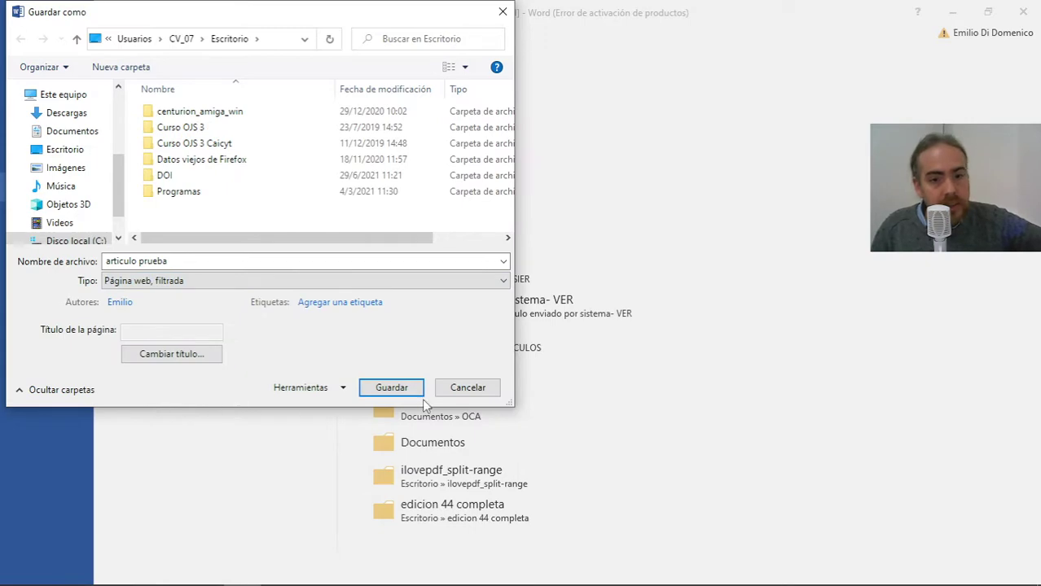
{"action": "left_click", "coordinate": [63, 149]}
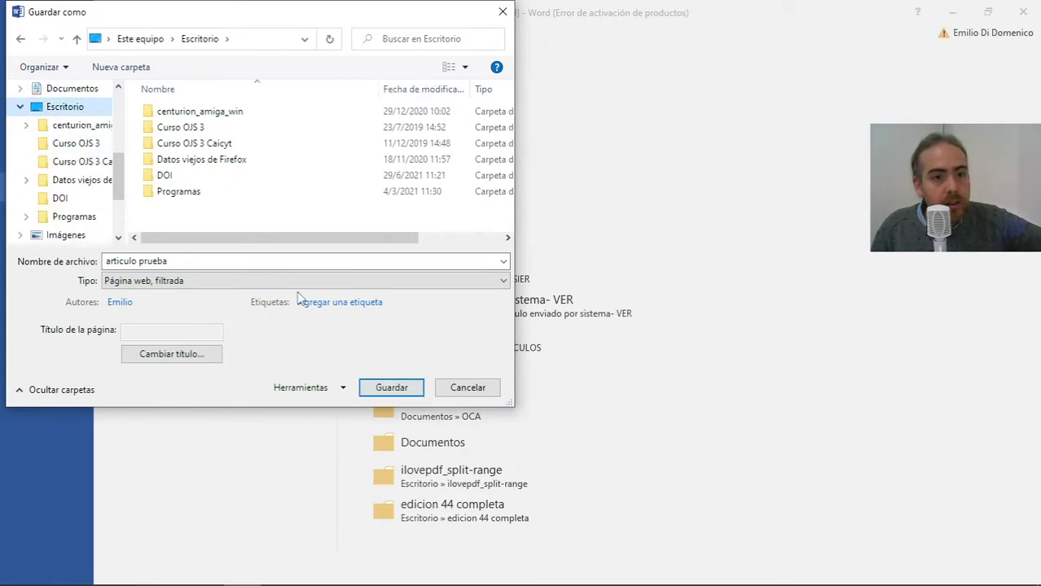
{"action": "left_click", "coordinate": [370, 383]}
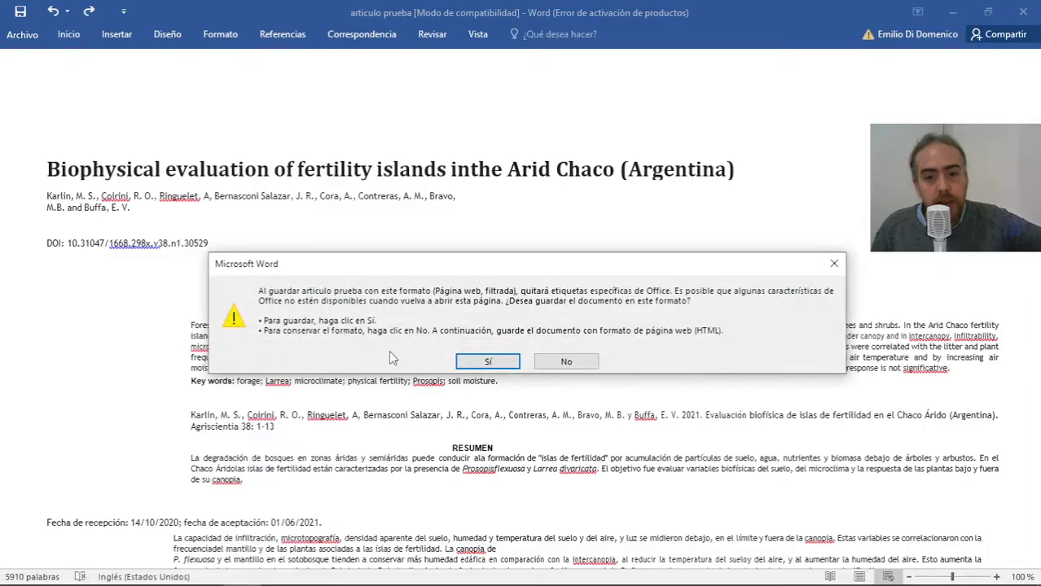
{"action": "left_click", "coordinate": [473, 363]}
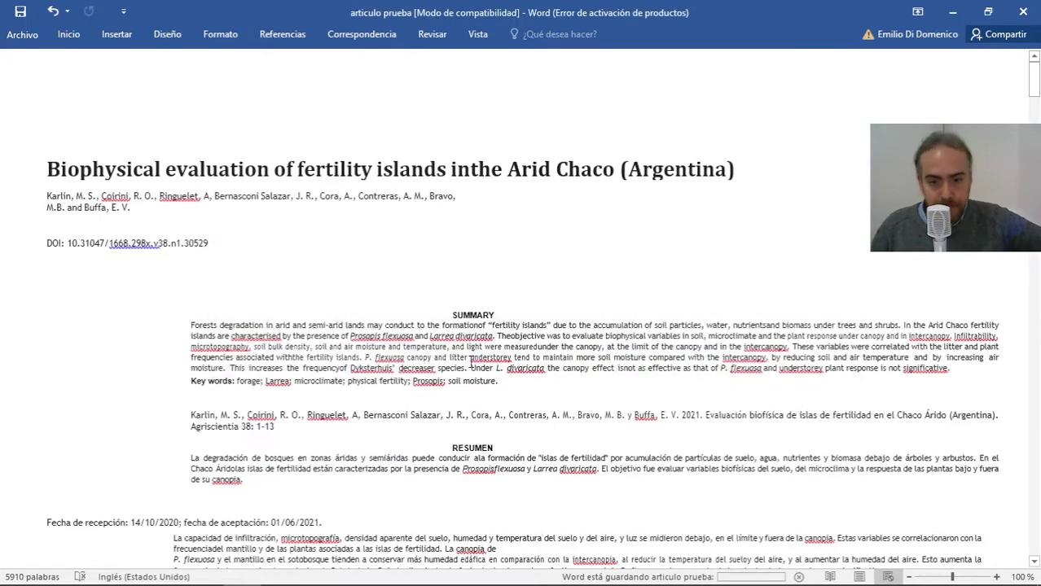
- Minimise Word and move the exported articulo prueba HTML file and its images folder together to an empty area of the desktop
{"action": "left_click", "coordinate": [951, 13]}
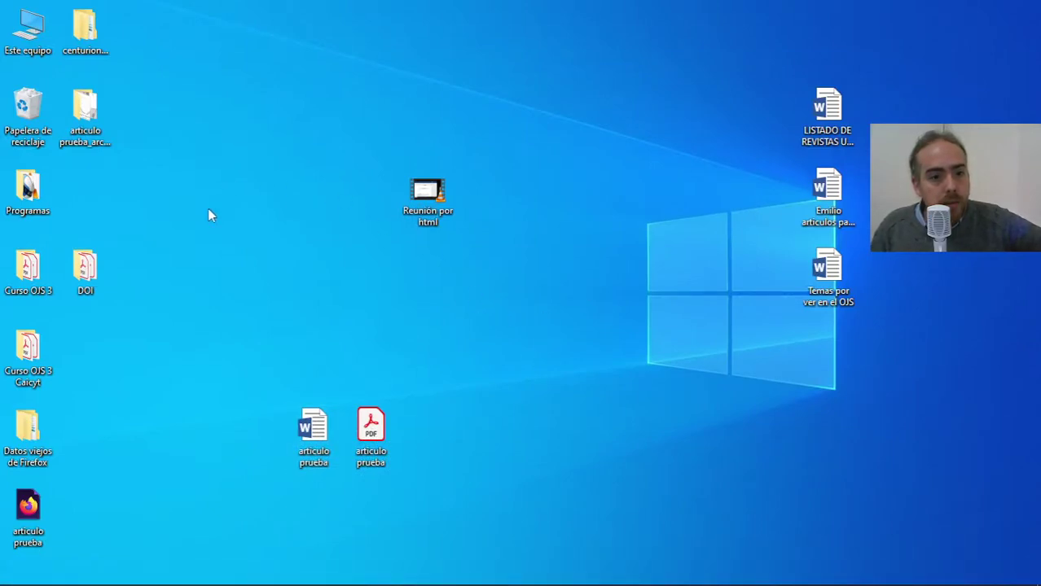
{"action": "left_click_drag", "start_coordinate": [31, 509], "coordinate": [92, 198]}
{"action": "left_click_drag", "start_coordinate": [149, 93], "coordinate": [594, 410]}
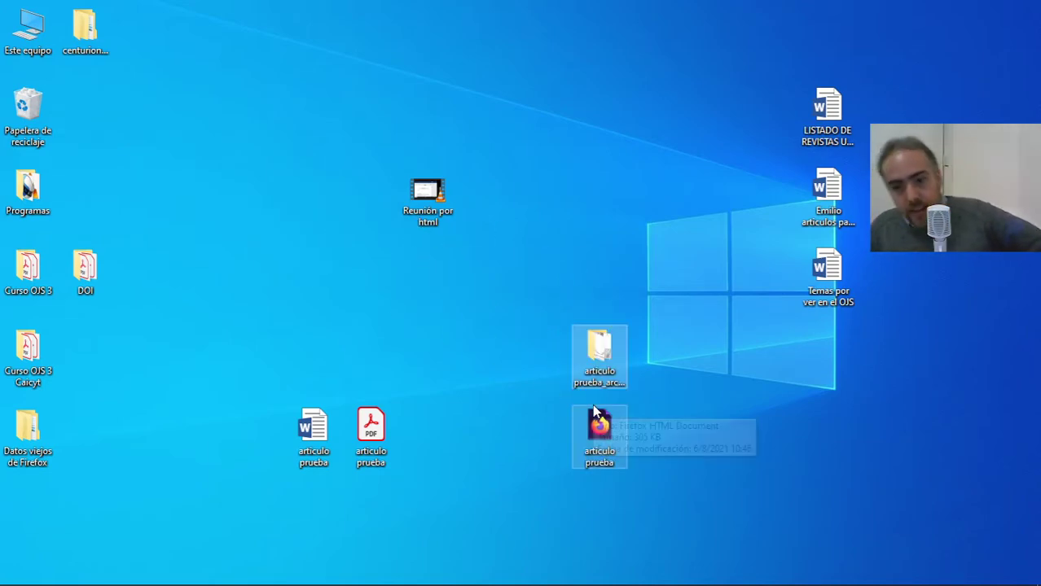
{"action": "left_click", "coordinate": [708, 443]}
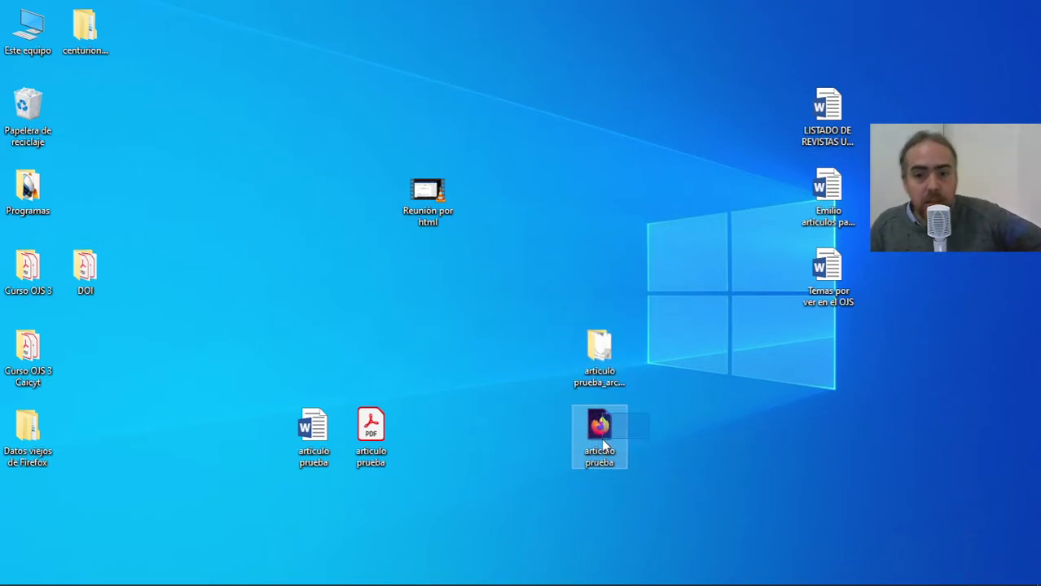
- Open the articulo prueba_archivos folder, examine its exported images, and close it
{"action": "mouse_move", "coordinate": [606, 439]}
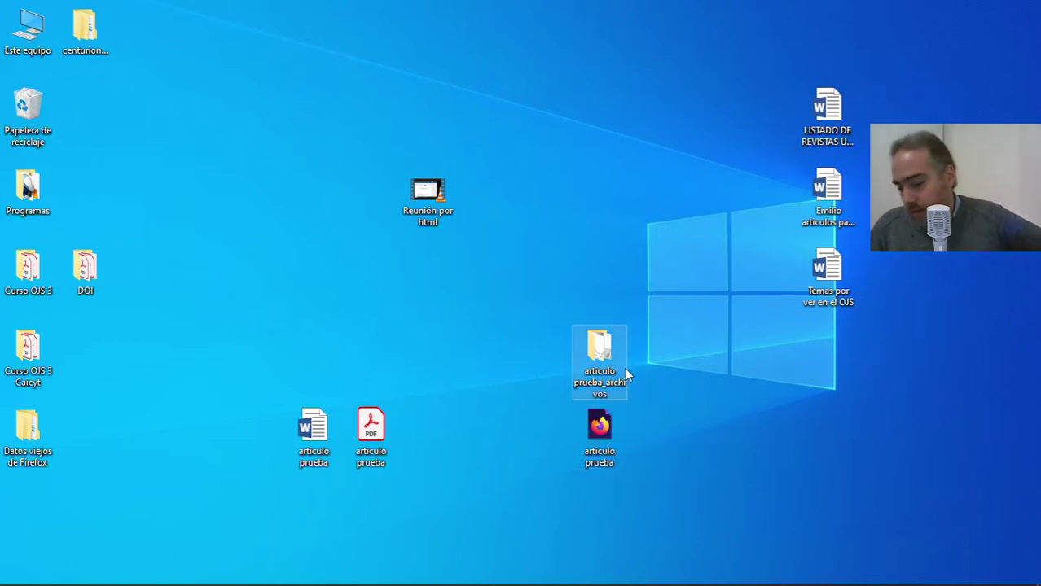
{"action": "mouse_move", "coordinate": [625, 369]}
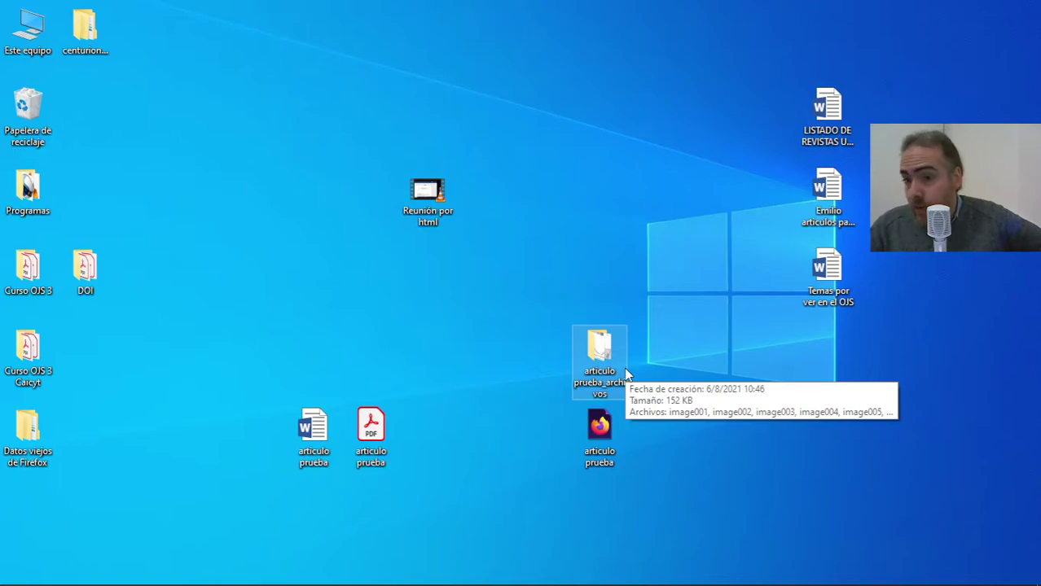
{"action": "double_click", "coordinate": [625, 372]}
{"action": "left_click_drag", "start_coordinate": [912, 249], "coordinate": [135, 73]}
{"action": "left_click", "coordinate": [318, 246]}
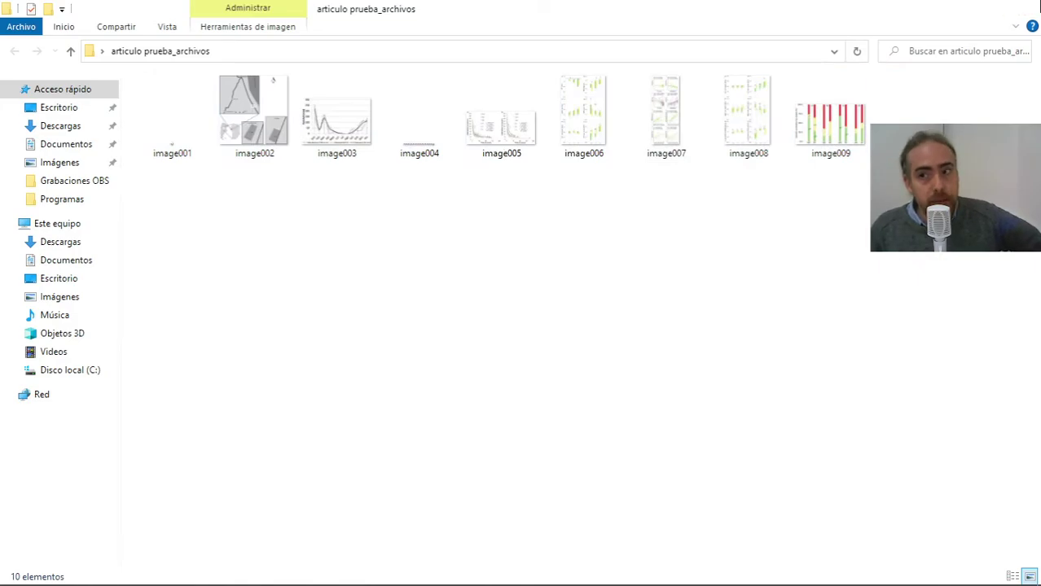
{"action": "key", "text": "alt+F4"}
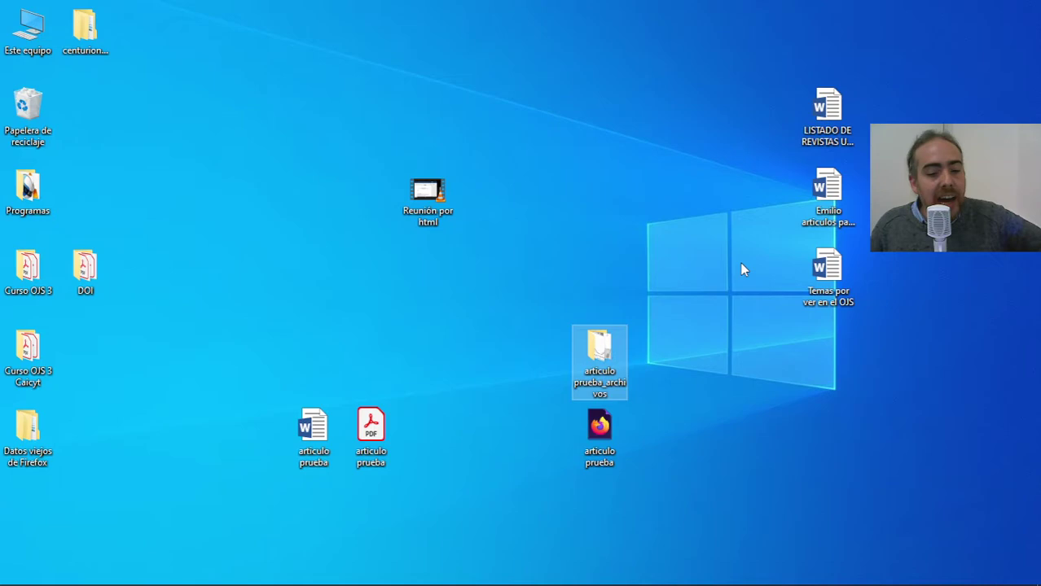
{"action": "left_click", "coordinate": [562, 204]}
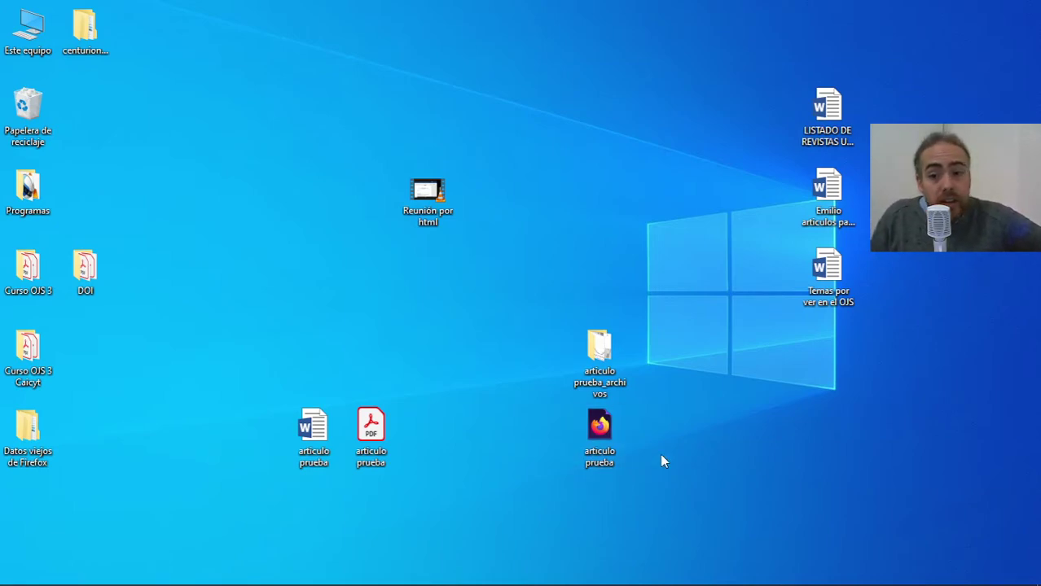
- Open the articulo prueba HTML file in Notepad and maximise its window
{"action": "right_click", "coordinate": [611, 423]}
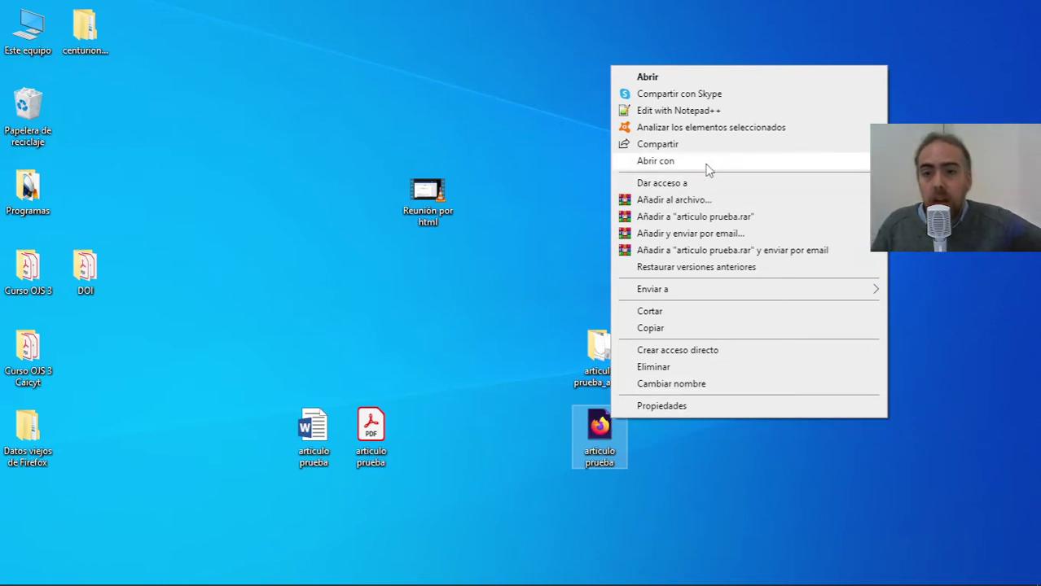
{"action": "mouse_move", "coordinate": [698, 167]}
{"action": "left_click", "coordinate": [557, 179]}
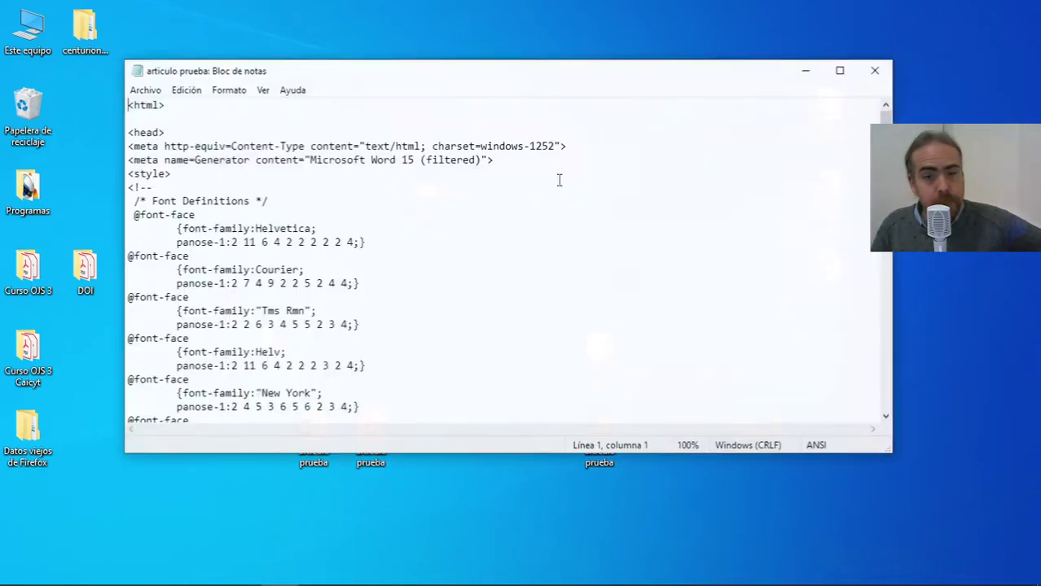
{"action": "left_click", "coordinate": [840, 70]}
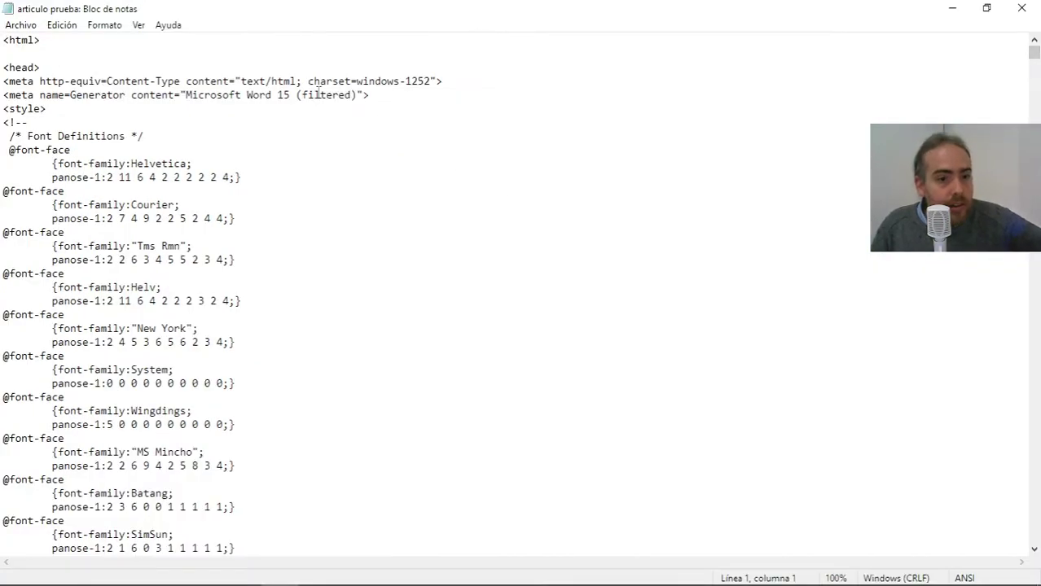
- Start saving a copy of the HTML code under the file name articulo.html
{"action": "left_click", "coordinate": [24, 25]}
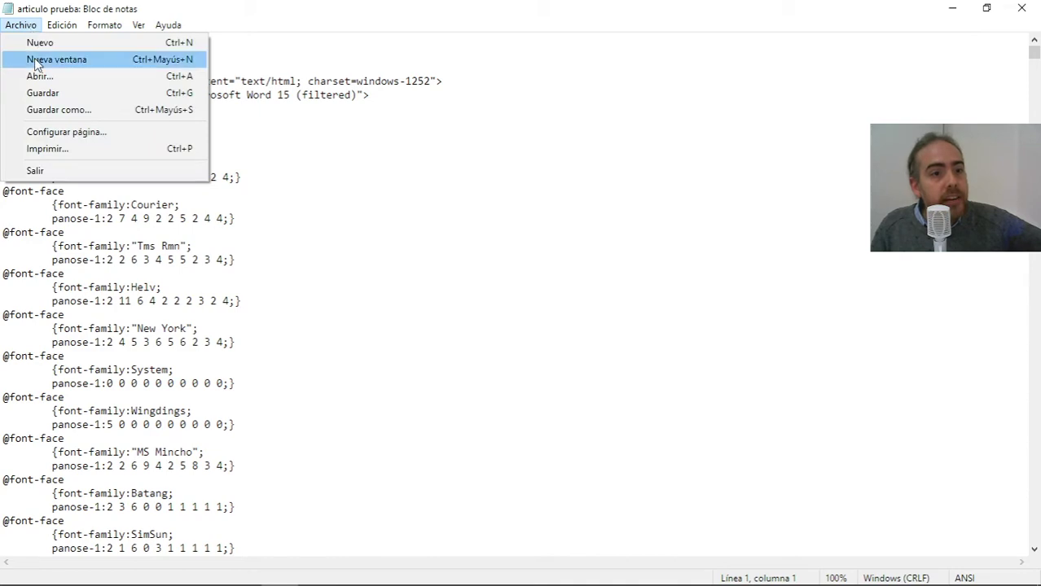
{"action": "left_click", "coordinate": [43, 113]}
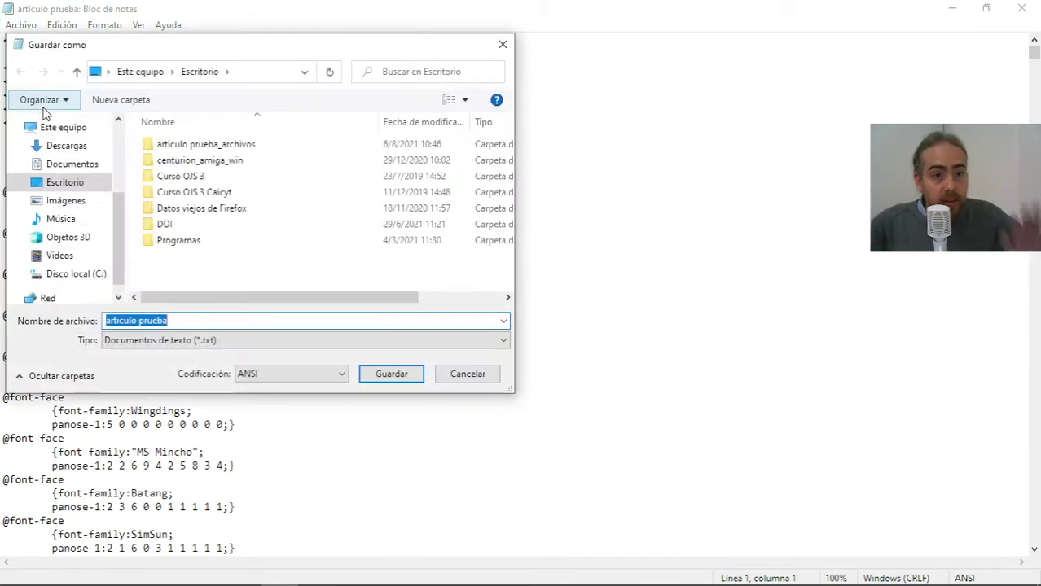
{"action": "left_click", "coordinate": [198, 317]}
{"action": "double_click", "coordinate": [140, 321]}
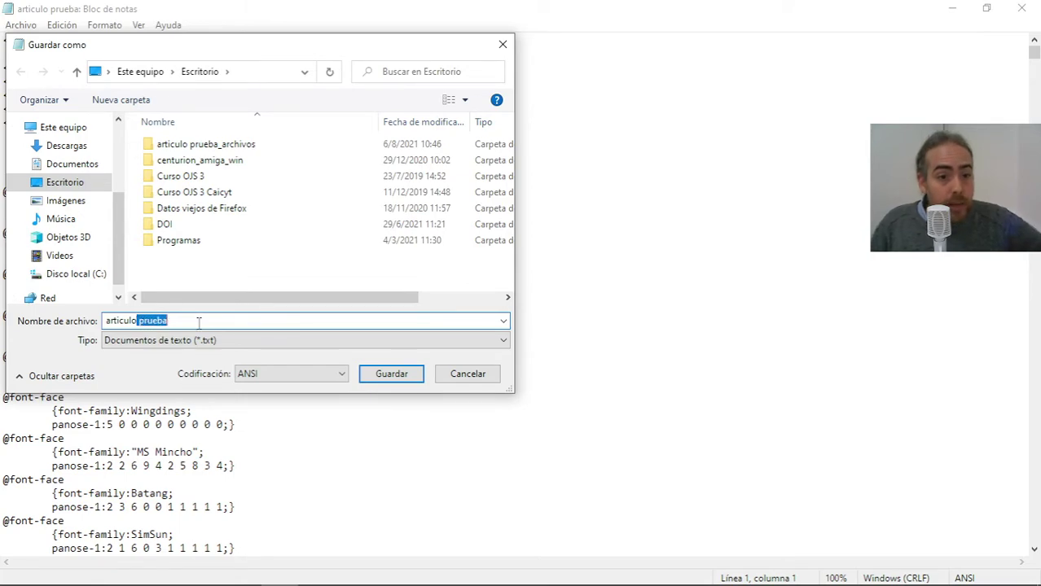
{"action": "key", "text": "BackSpace"}
{"action": "key", "text": "BackSpace"}
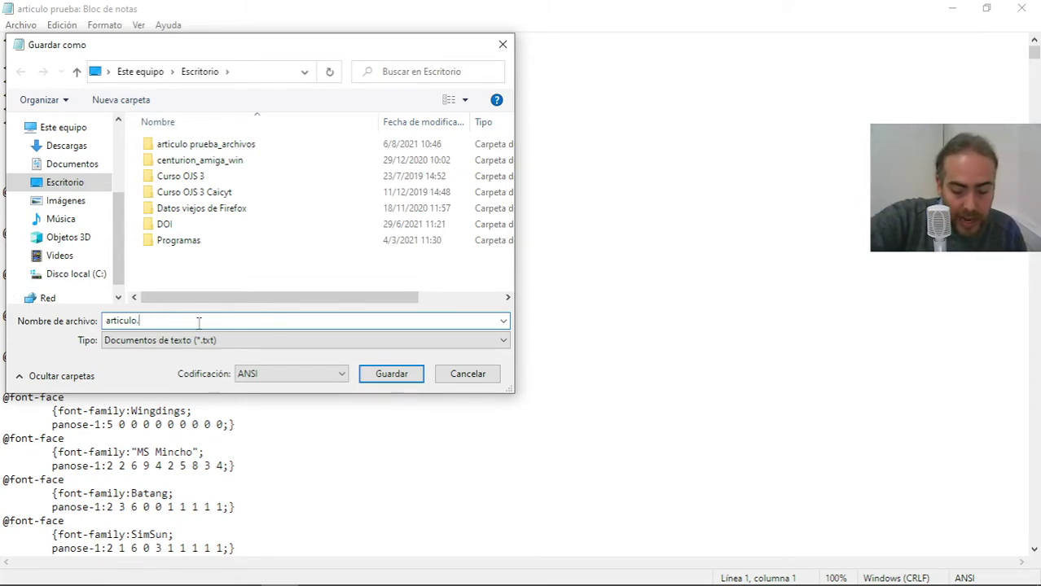
{"action": "type", "text": ".html"}
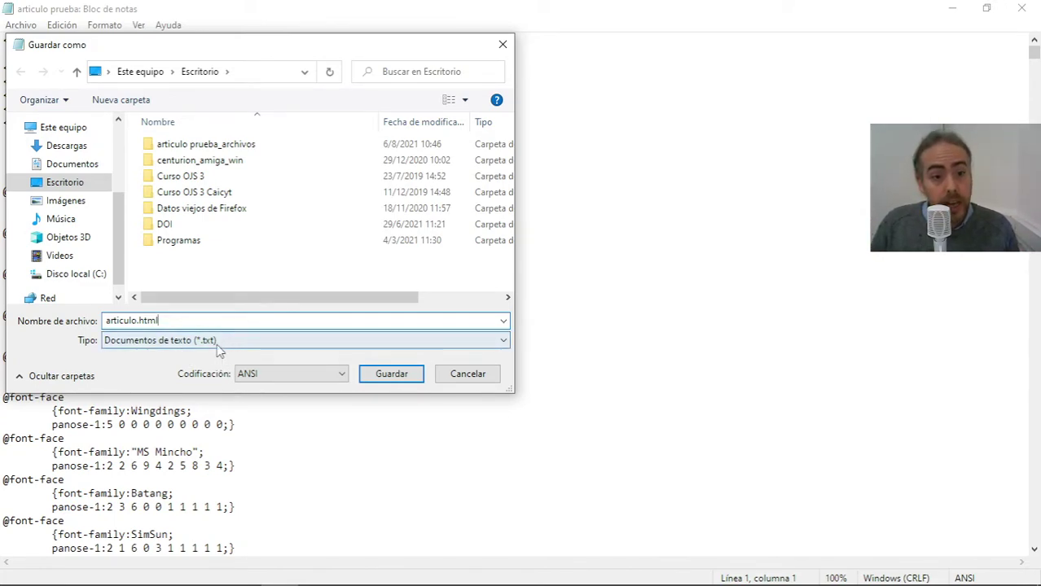
- Set the copy's encoding to UTF-8 and save it on the desktop
{"action": "left_click", "coordinate": [306, 380]}
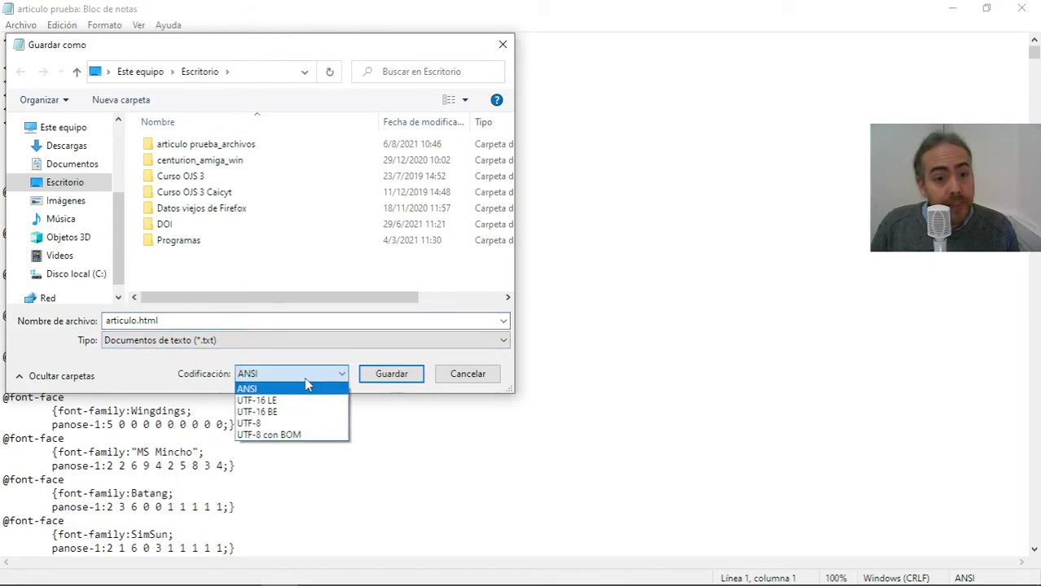
{"action": "left_click", "coordinate": [308, 429]}
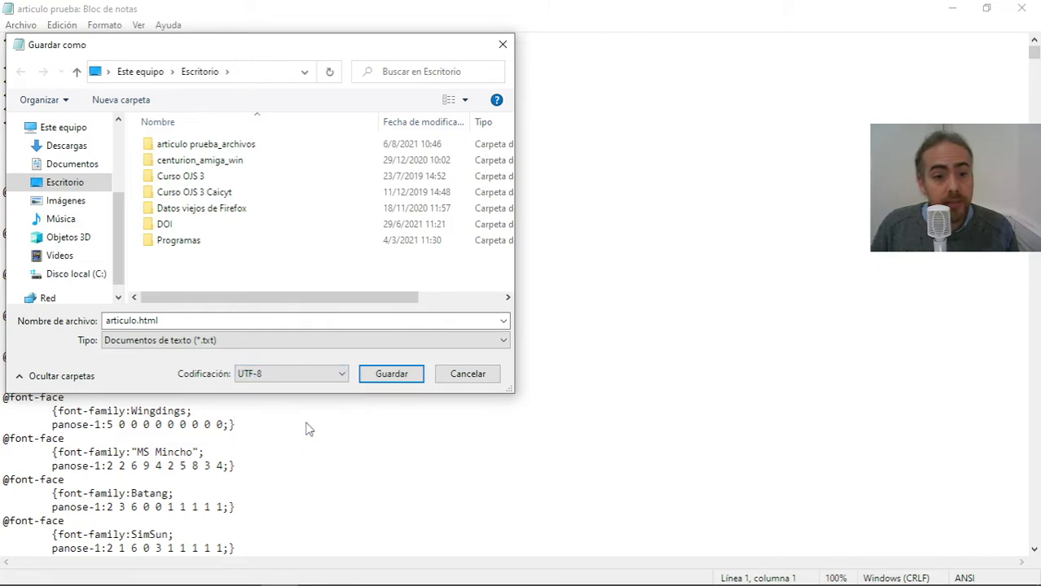
{"action": "left_click", "coordinate": [244, 343]}
{"action": "left_click", "coordinate": [244, 348]}
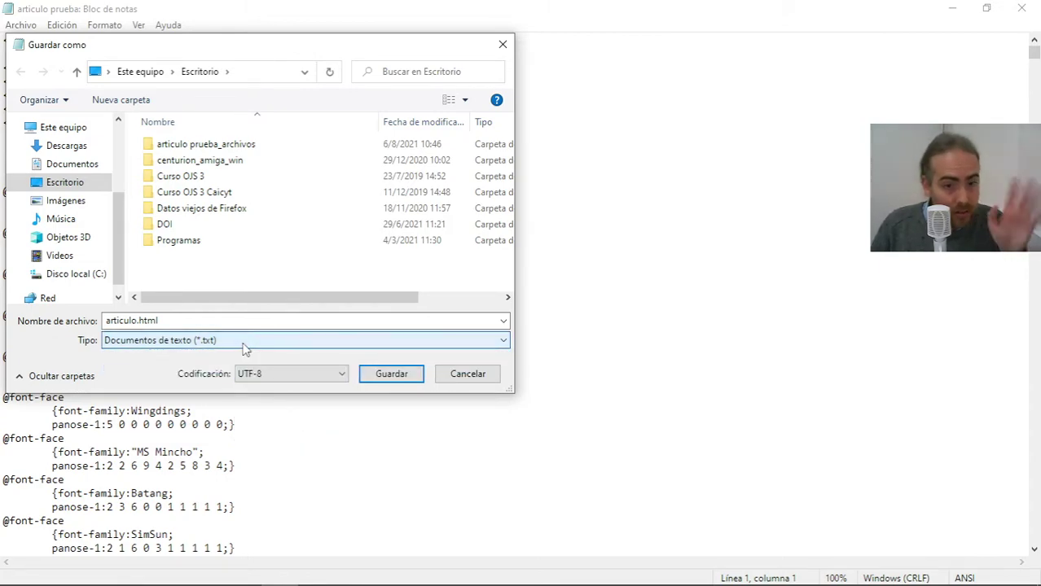
{"action": "left_click", "coordinate": [139, 320]}
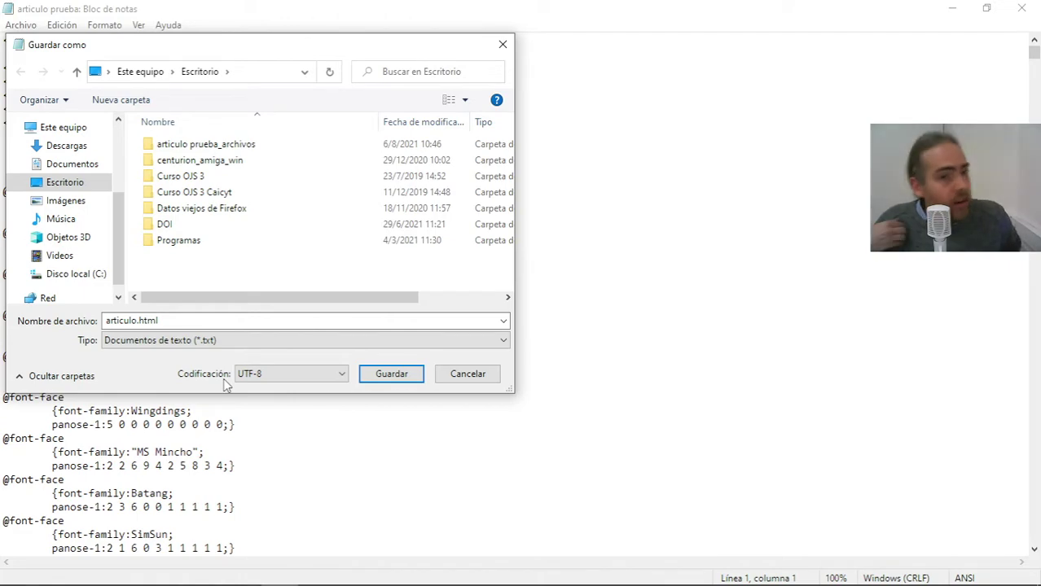
{"action": "double_click", "coordinate": [95, 181]}
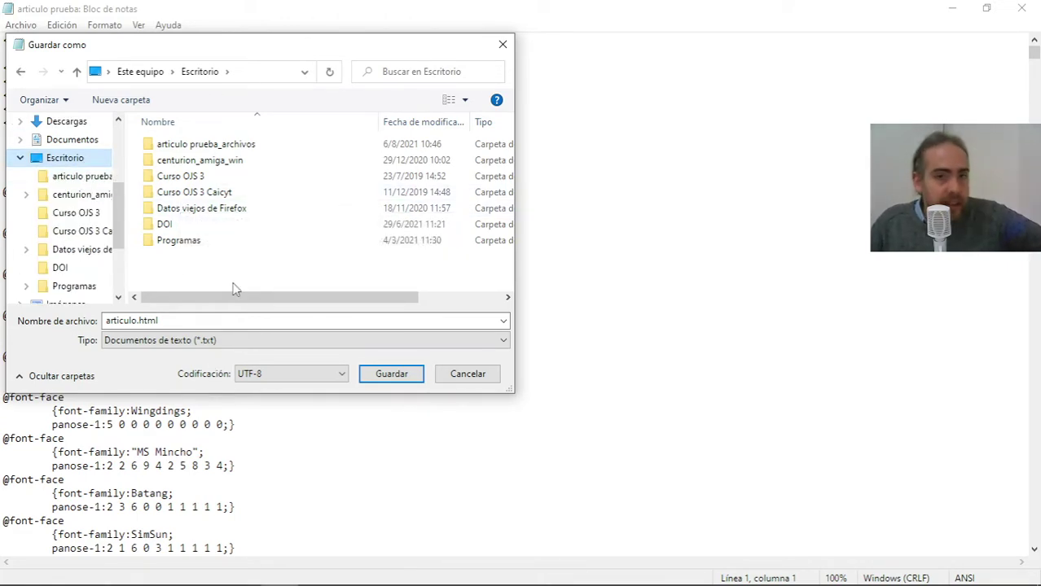
{"action": "left_click", "coordinate": [391, 374]}
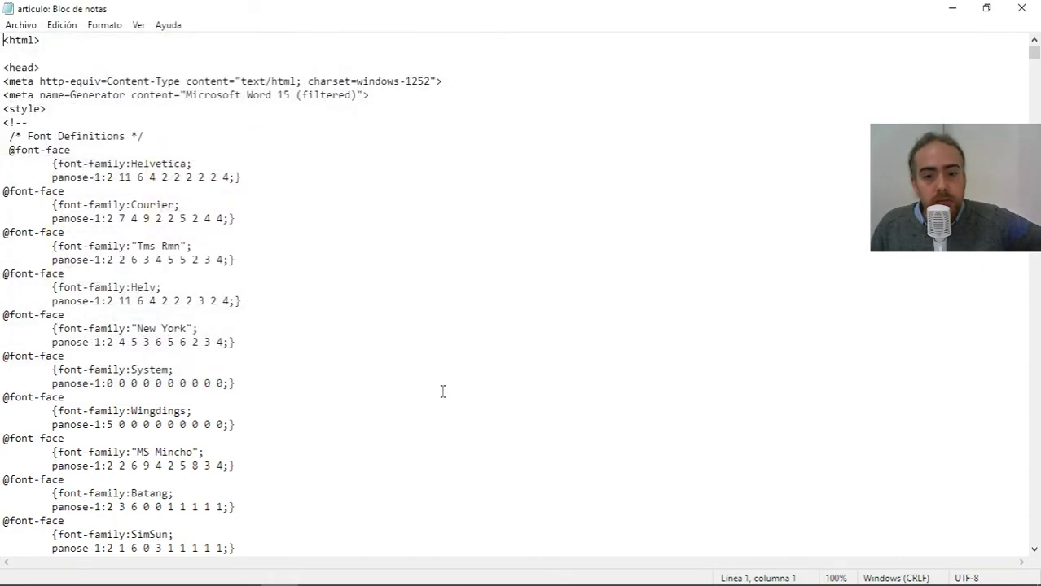
- Close Notepad and place the new articulo HTML file directly below the exported articulo prueba HTML file on the desktop
{"action": "left_click", "coordinate": [1021, 8]}
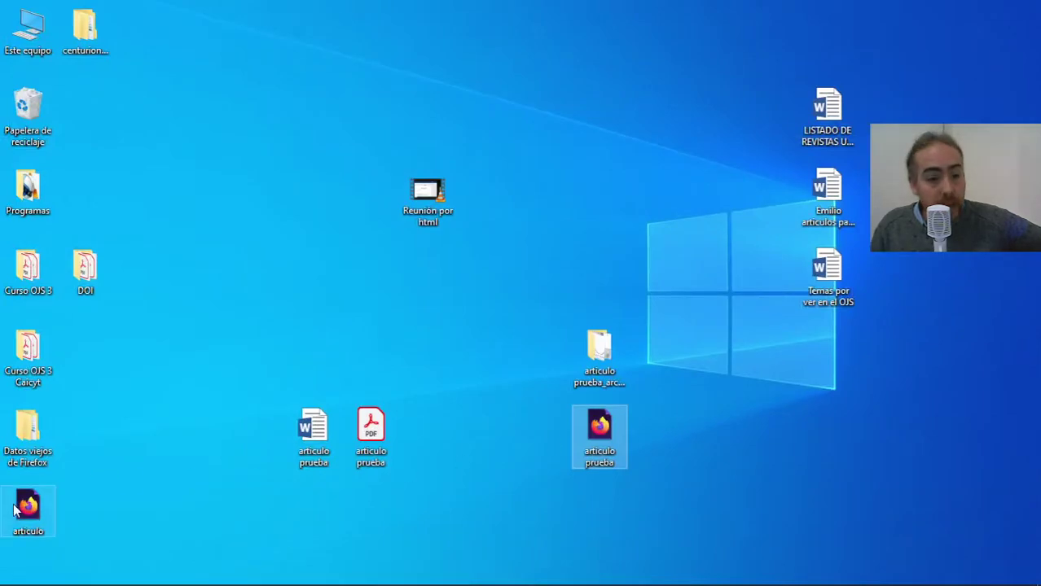
{"action": "left_click_drag", "start_coordinate": [49, 515], "coordinate": [603, 513]}
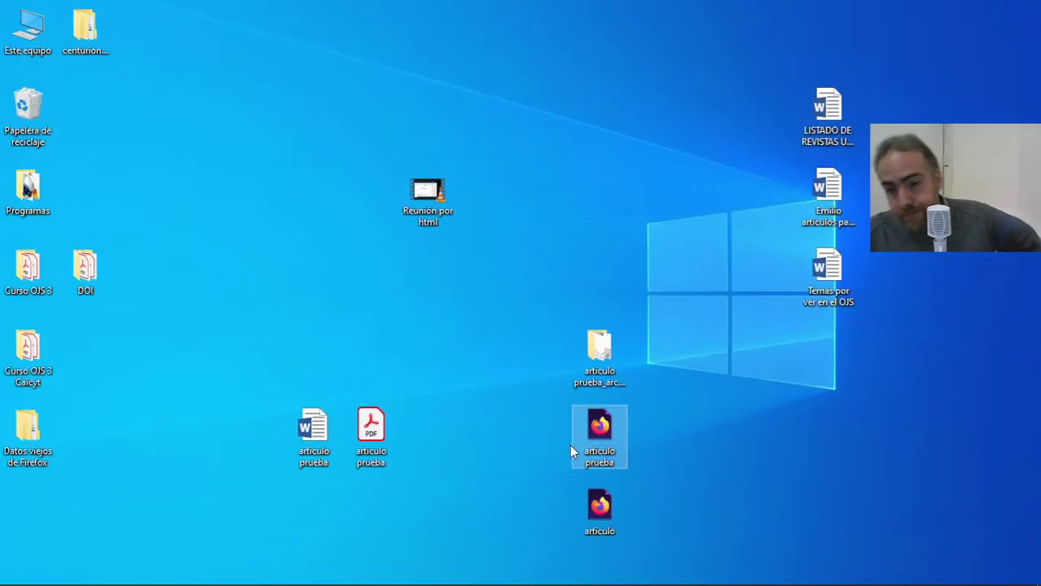
- Try to delete the exported articulo prueba HTML file, then close the Word document that is using it
{"action": "key", "text": "Delete"}
{"action": "left_click", "coordinate": [425, 234]}
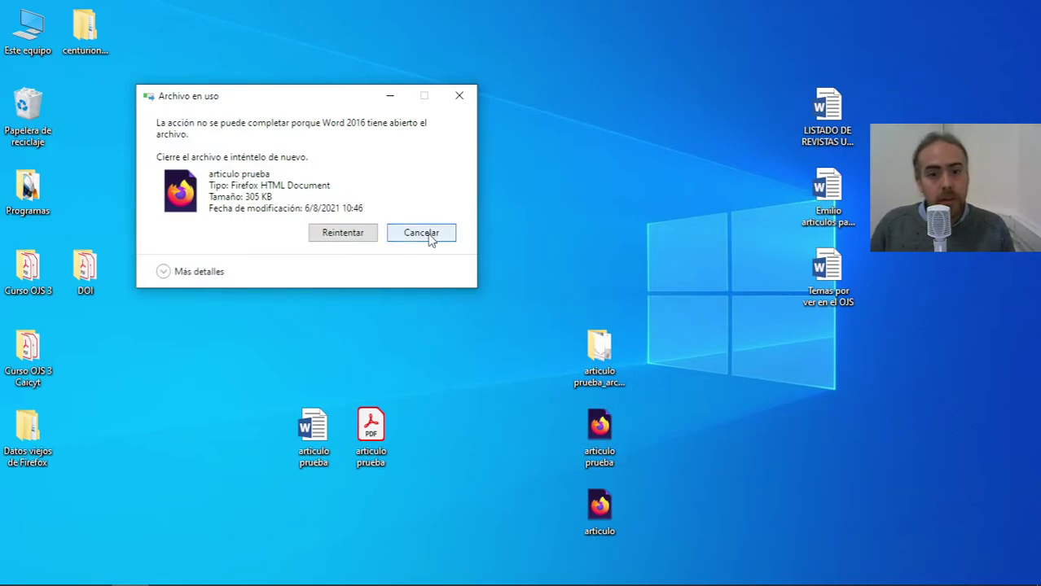
{"action": "key", "text": "alt+Tab"}
{"action": "left_click", "coordinate": [1023, 11]}
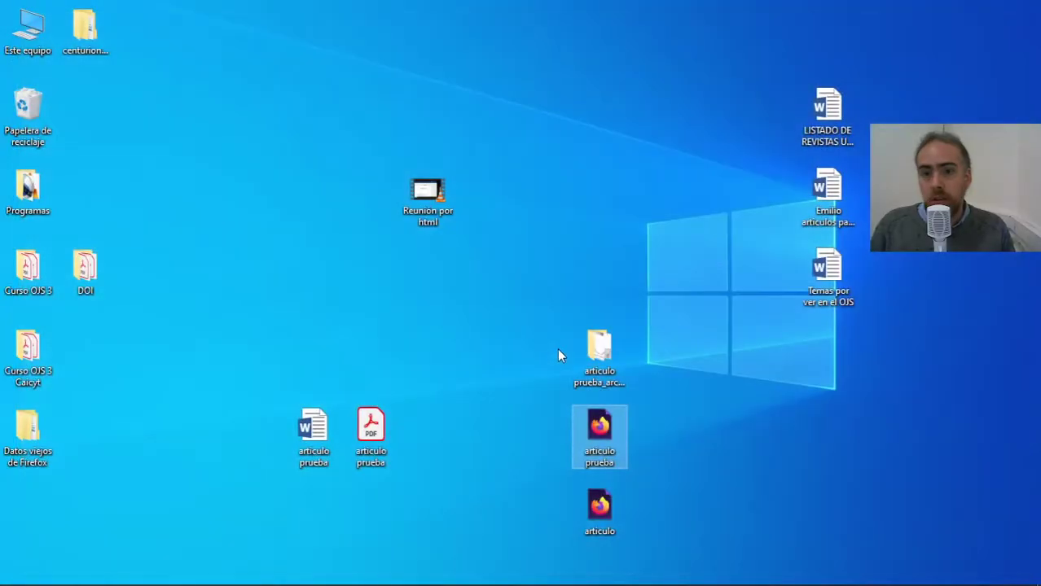
- Delete the exported articulo prueba HTML file together with its linked images folder, and undo the deletion each time
{"action": "left_click", "coordinate": [585, 424]}
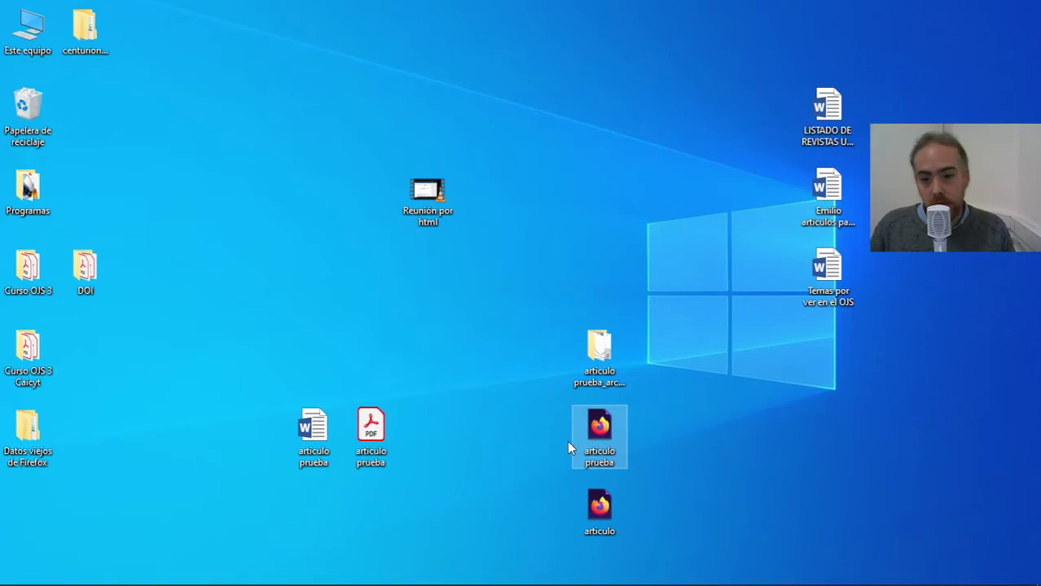
{"action": "key", "text": "Delete"}
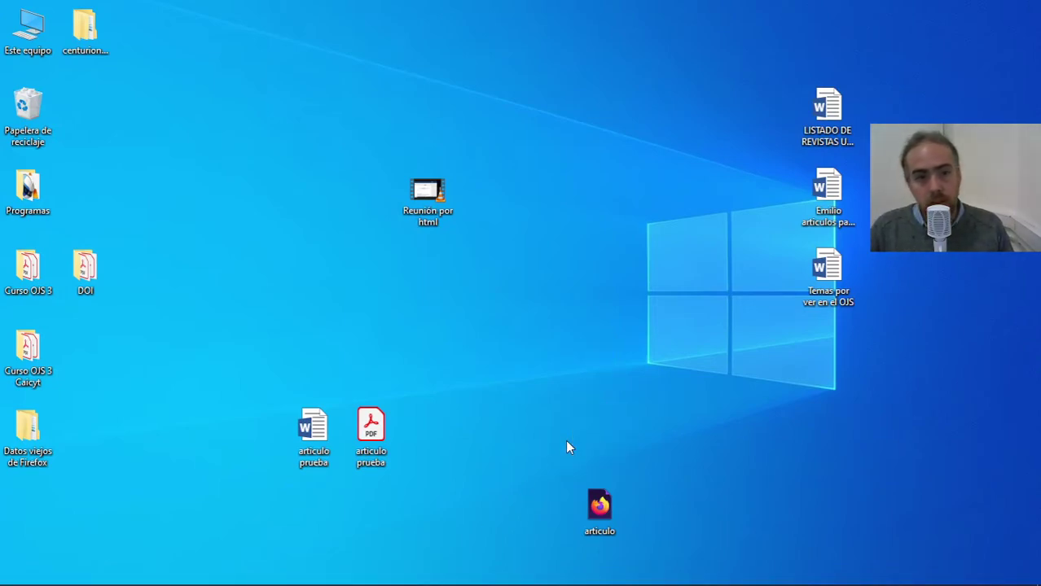
{"action": "key", "text": "ctrl+z"}
{"action": "left_click_drag", "start_coordinate": [104, 472], "coordinate": [8, 536]}
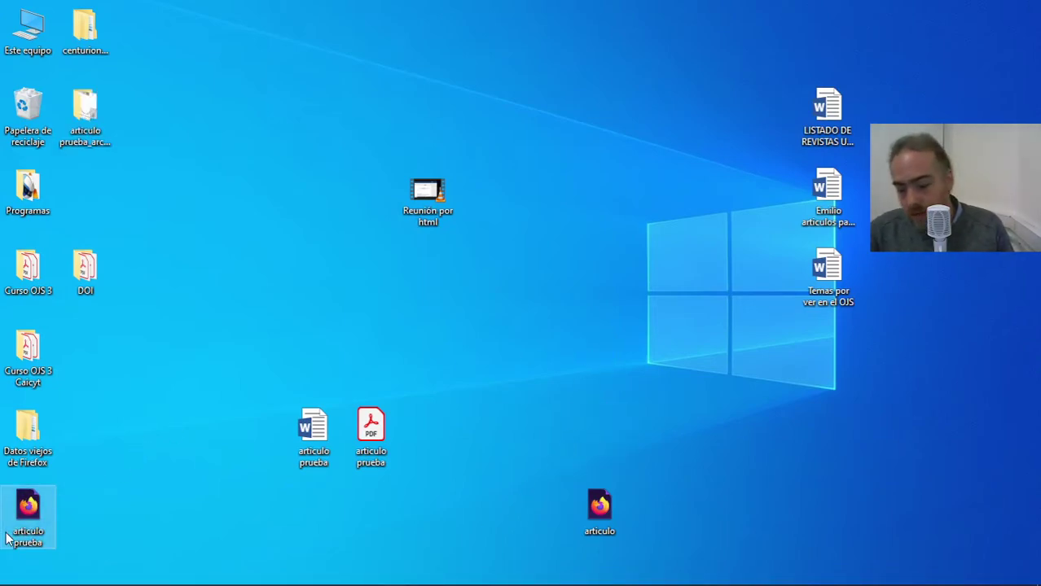
{"action": "key", "text": "Delete"}
{"action": "key", "text": "ctrl+z"}
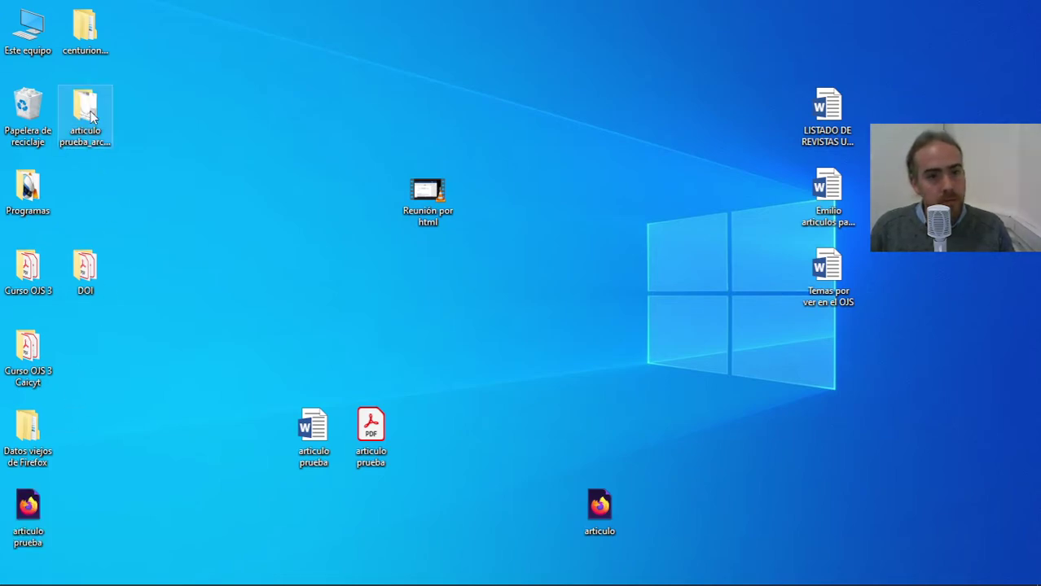
- Place the articulo prueba_archivos folder directly above the new articulo HTML file on the desktop
{"action": "left_click_drag", "start_coordinate": [85, 110], "coordinate": [605, 456]}
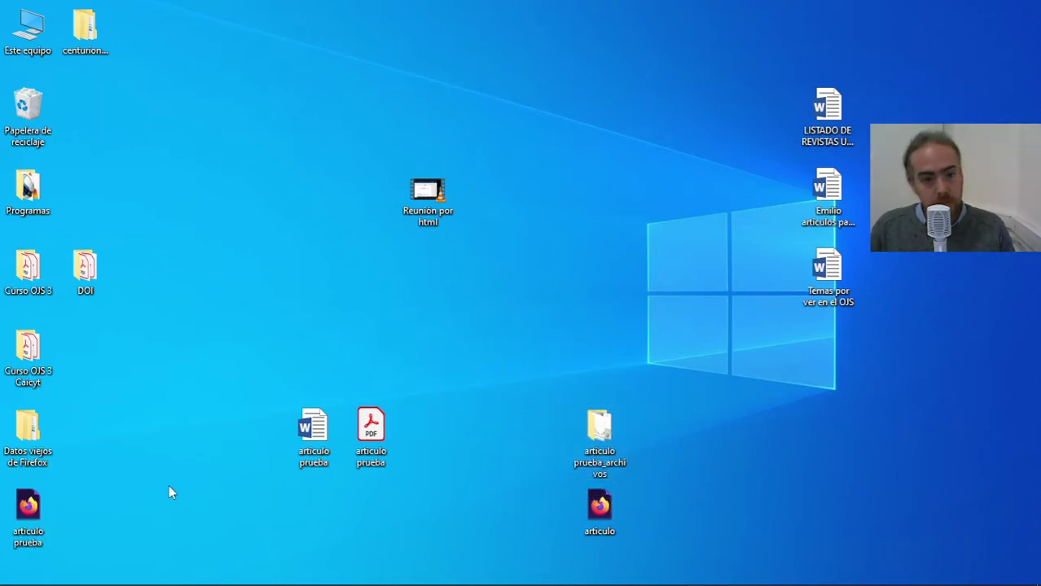
{"action": "left_click_drag", "start_coordinate": [91, 486], "coordinate": [3, 559]}
{"action": "left_click_drag", "start_coordinate": [672, 534], "coordinate": [736, 488]}
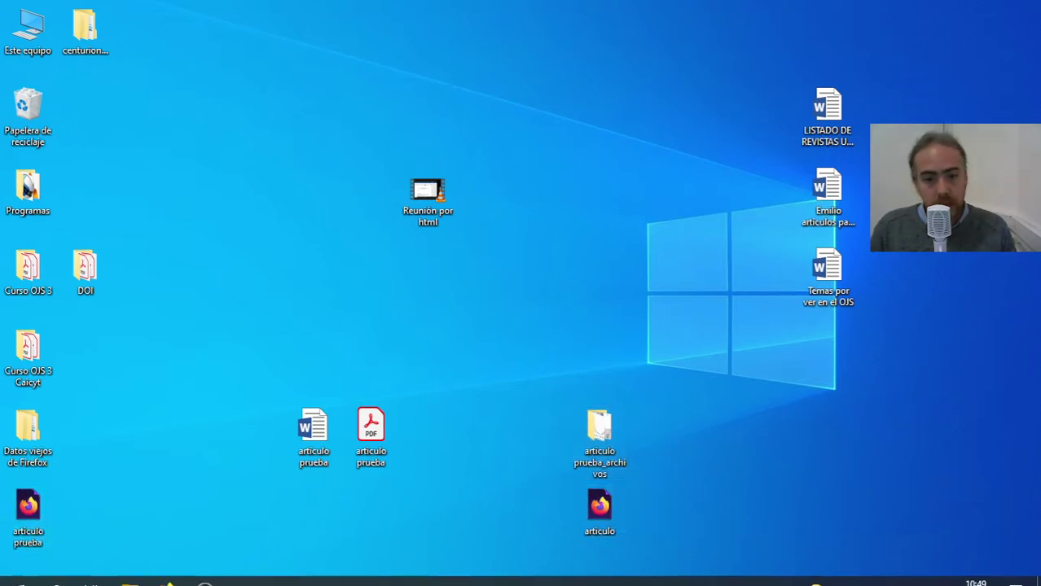
- Switch to OJS in Firefox and open the Prueba submission from the list of all active submissions
{"action": "left_click", "coordinate": [167, 570]}
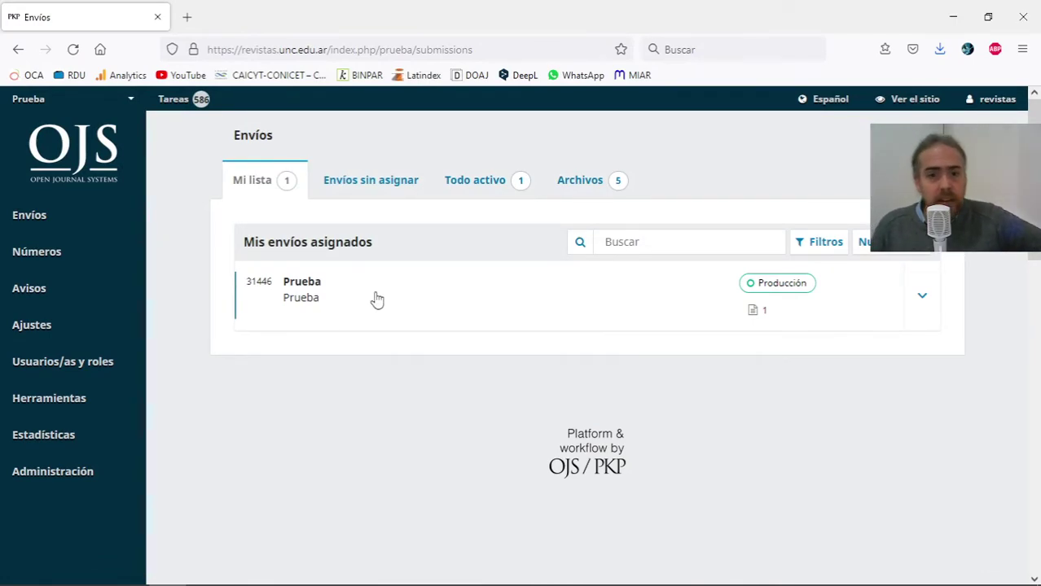
{"action": "left_click", "coordinate": [498, 173]}
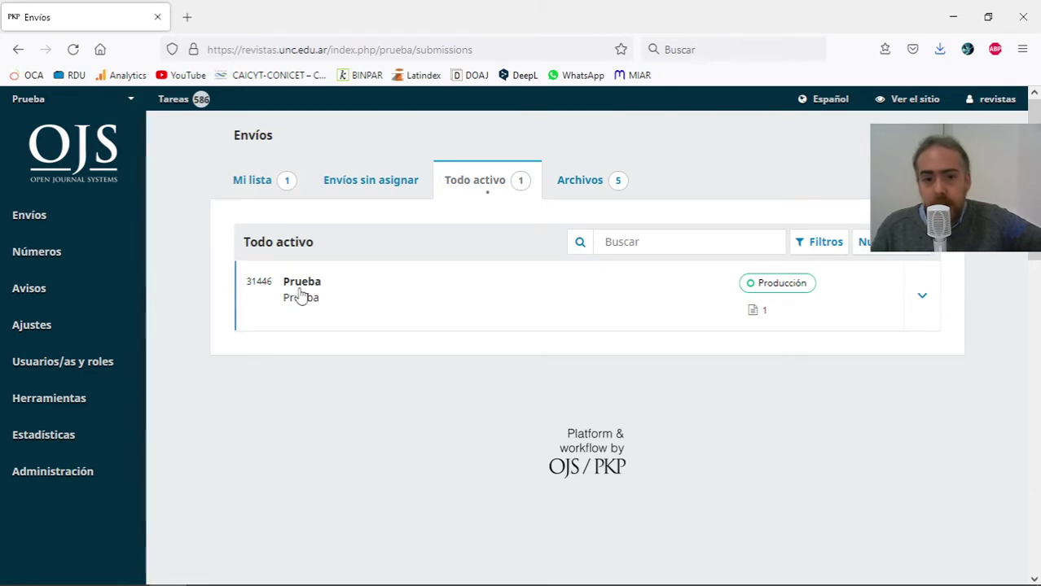
{"action": "left_click", "coordinate": [638, 315]}
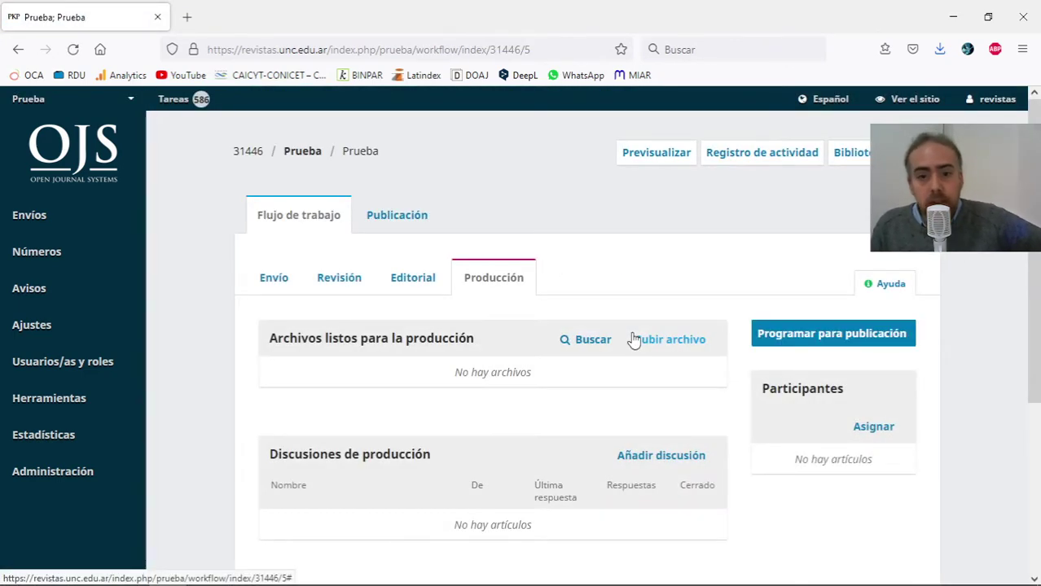
- Show the galleys (Galeradas) in the publication section of the Prueba submission
{"action": "left_click", "coordinate": [416, 221]}
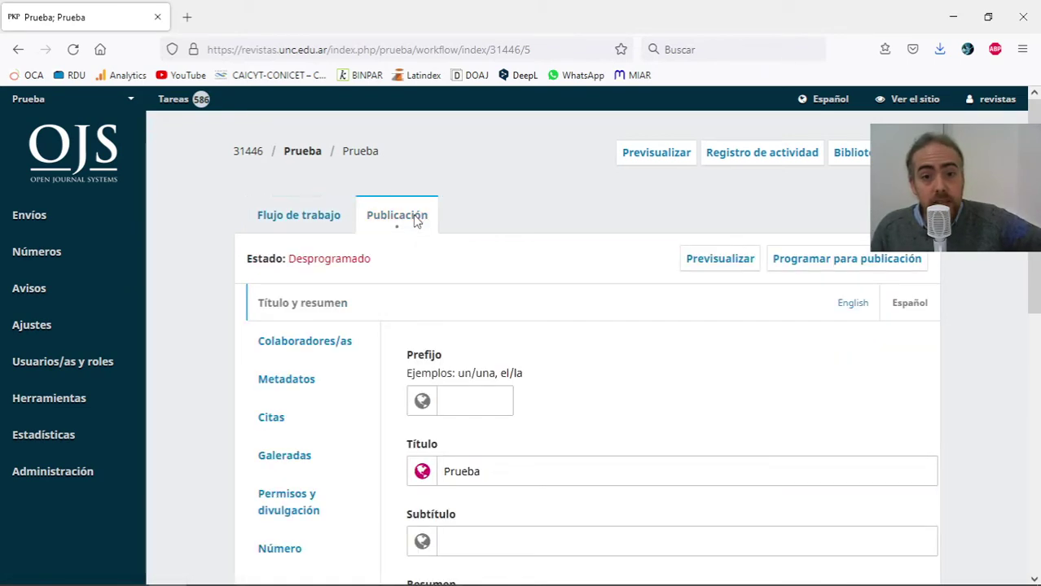
{"action": "scroll", "coordinate": [489, 268], "scroll_direction": "down", "scroll_amount": 1}
{"action": "scroll", "coordinate": [456, 236], "scroll_direction": "up", "scroll_amount": 1}
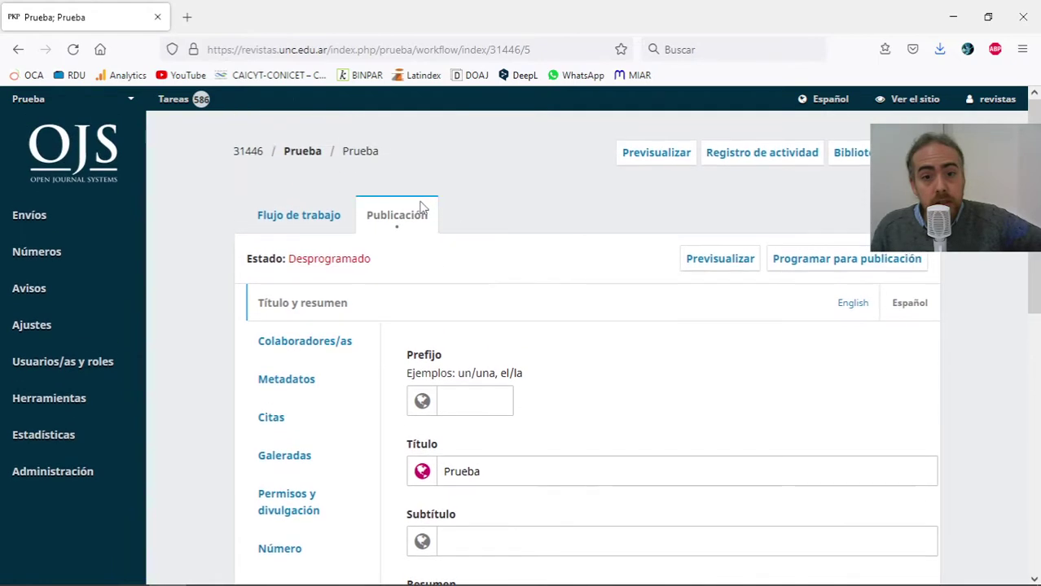
{"action": "left_click", "coordinate": [304, 454]}
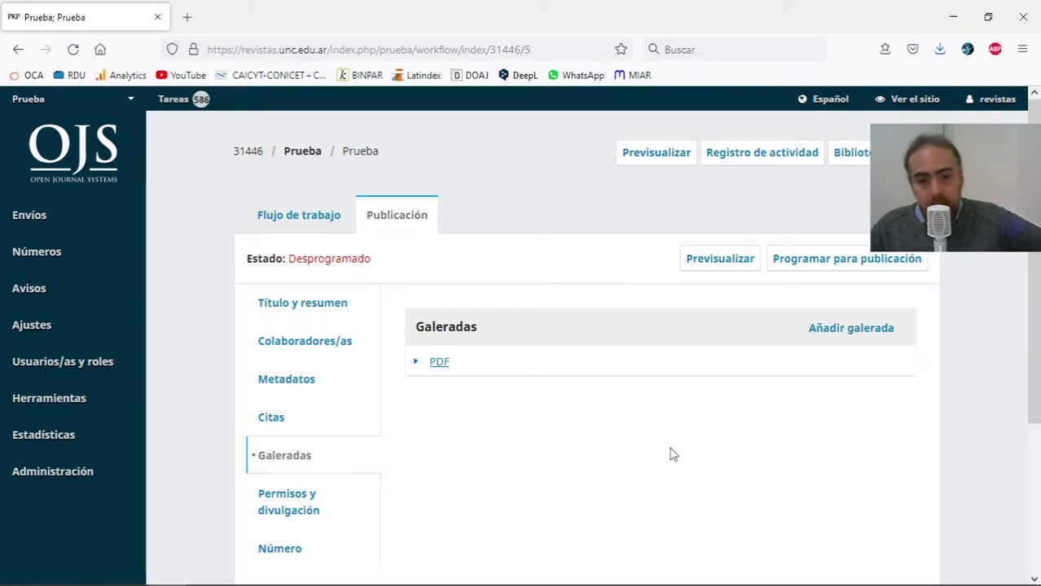
{"action": "left_click", "coordinate": [438, 363]}
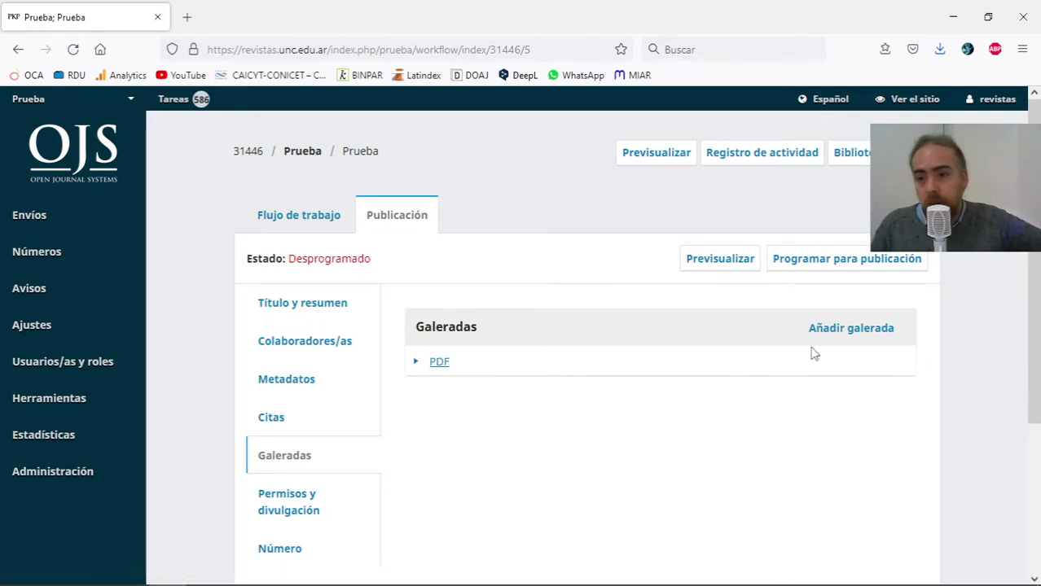
- Create a new galley labelled HTML with Español as its language and save it
{"action": "left_click", "coordinate": [847, 328]}
{"action": "left_click", "coordinate": [457, 190]}
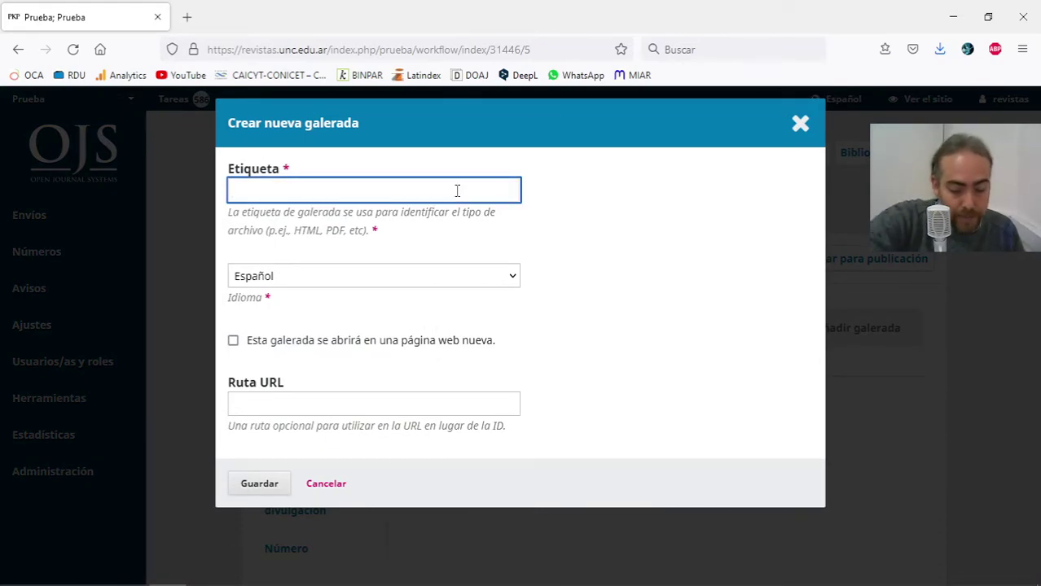
{"action": "type", "text": "Ht"}
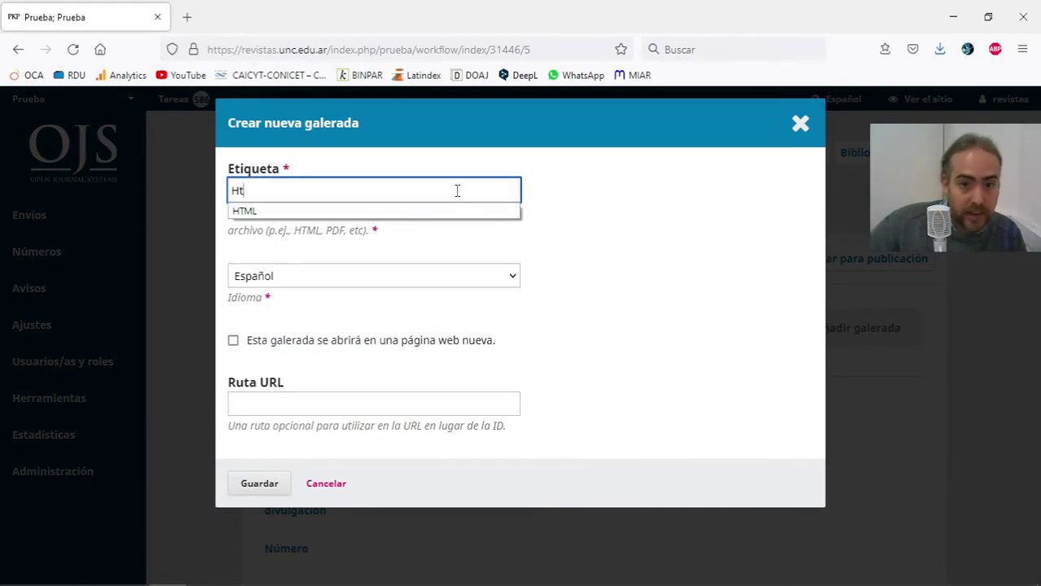
{"action": "left_click", "coordinate": [458, 211]}
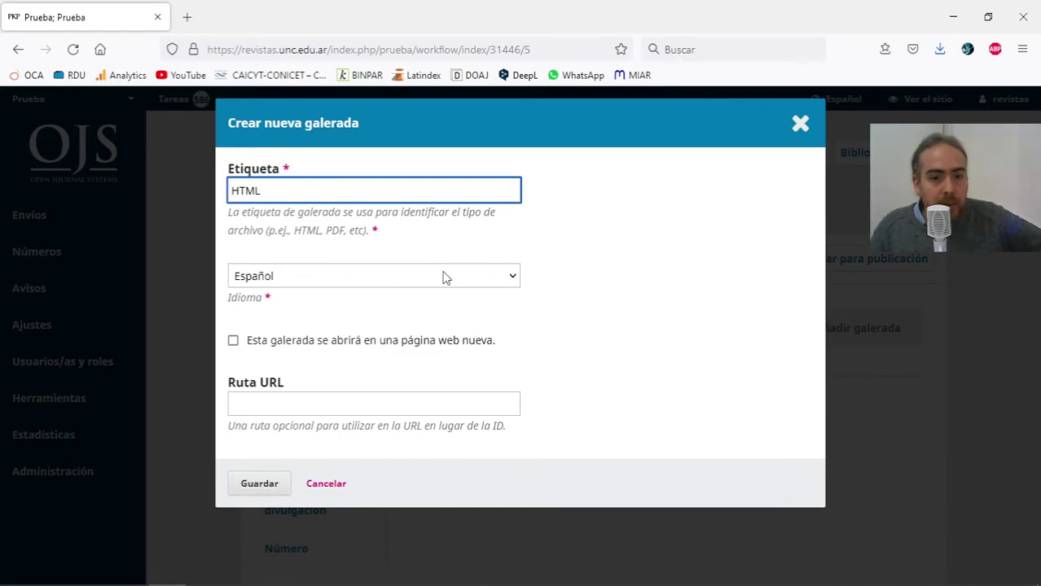
{"action": "left_click", "coordinate": [279, 483]}
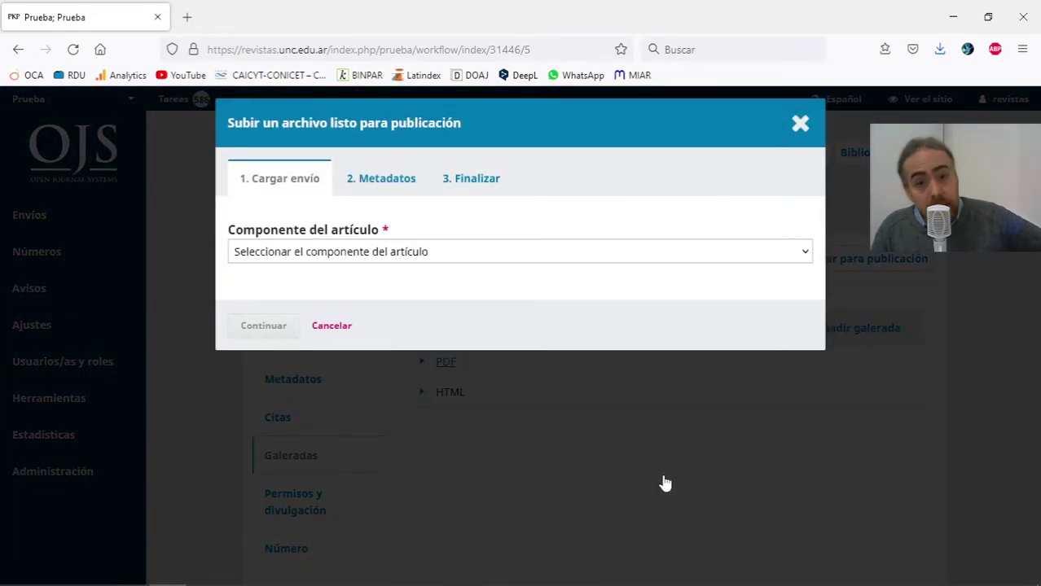
- Upload articulo.html from the desktop to the HTML galley as Texto del artículo and complete the upload
{"action": "left_click", "coordinate": [665, 254]}
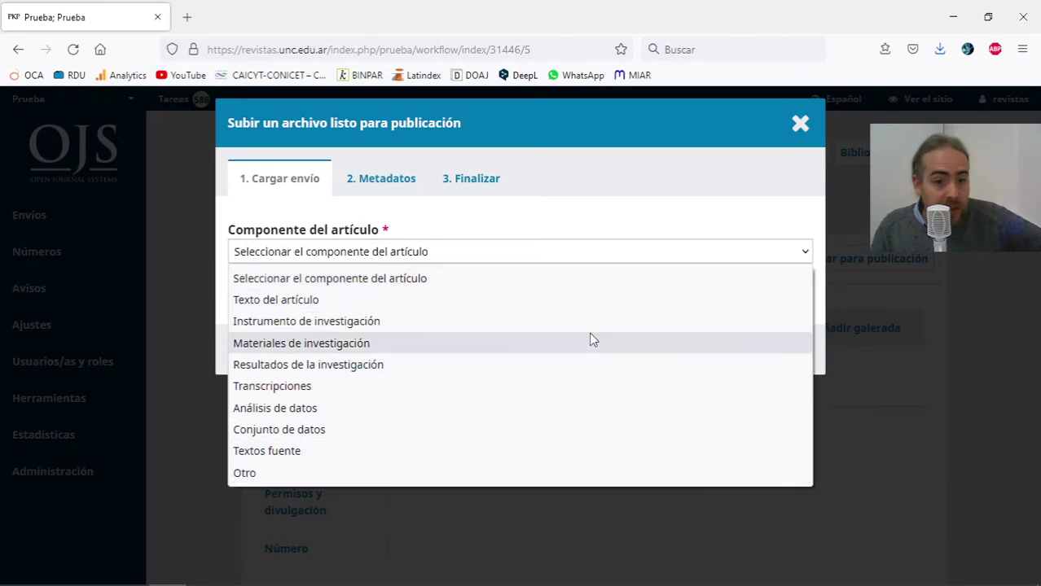
{"action": "left_click", "coordinate": [595, 300]}
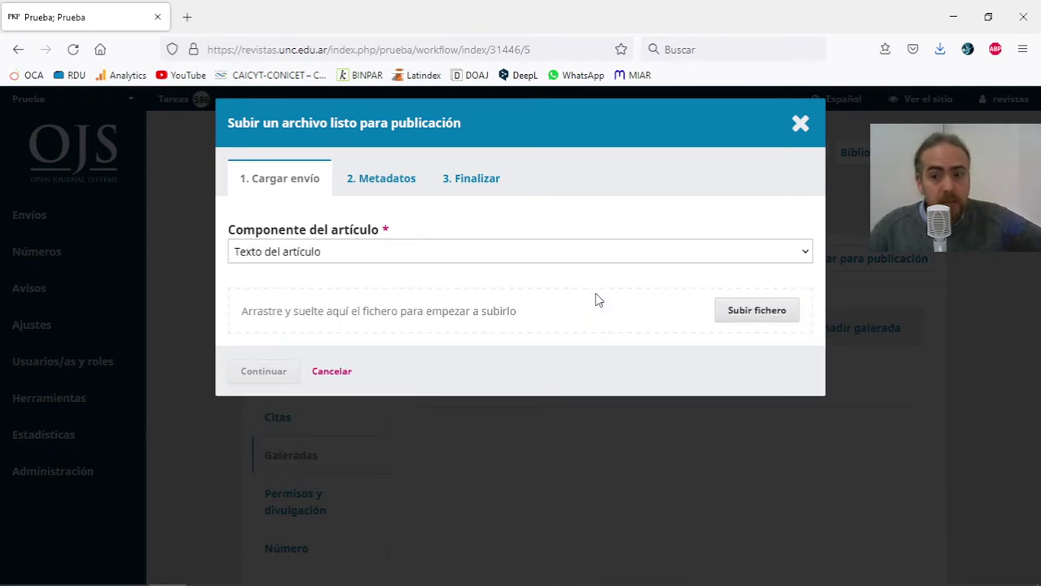
{"action": "left_click", "coordinate": [728, 315]}
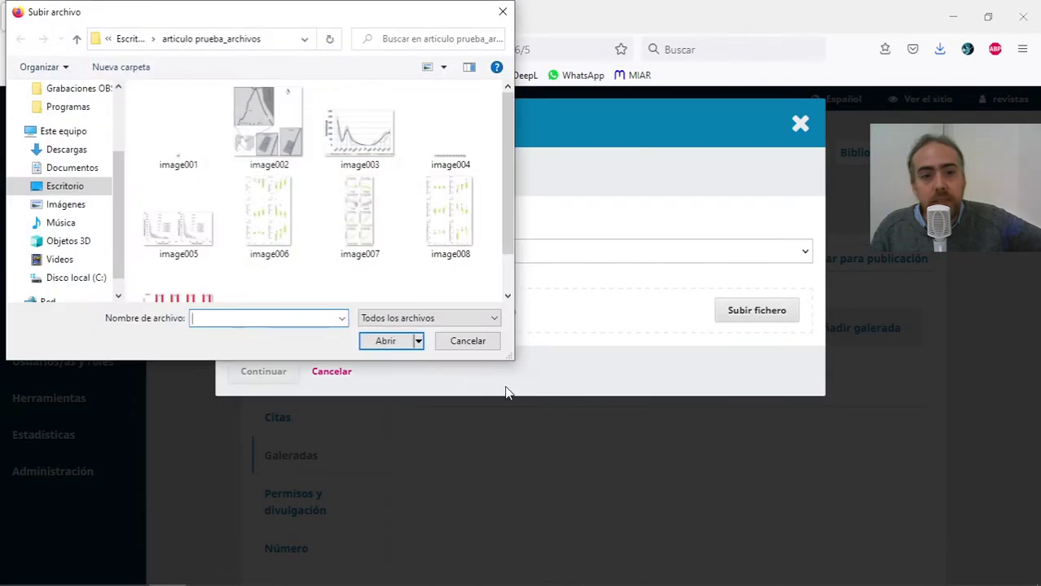
{"action": "left_click", "coordinate": [77, 186]}
{"action": "left_click", "coordinate": [339, 272]}
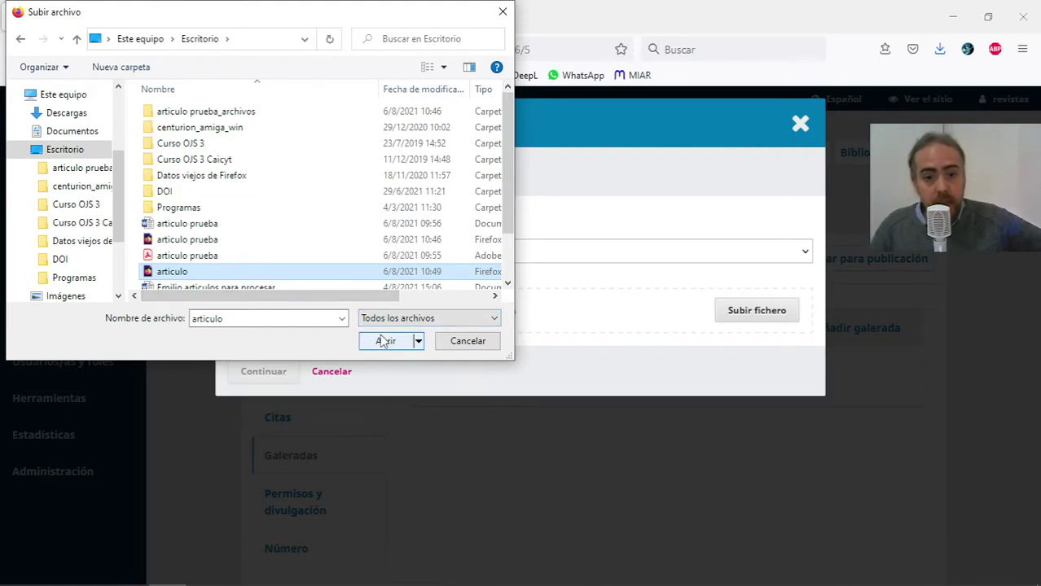
{"action": "left_click", "coordinate": [384, 341]}
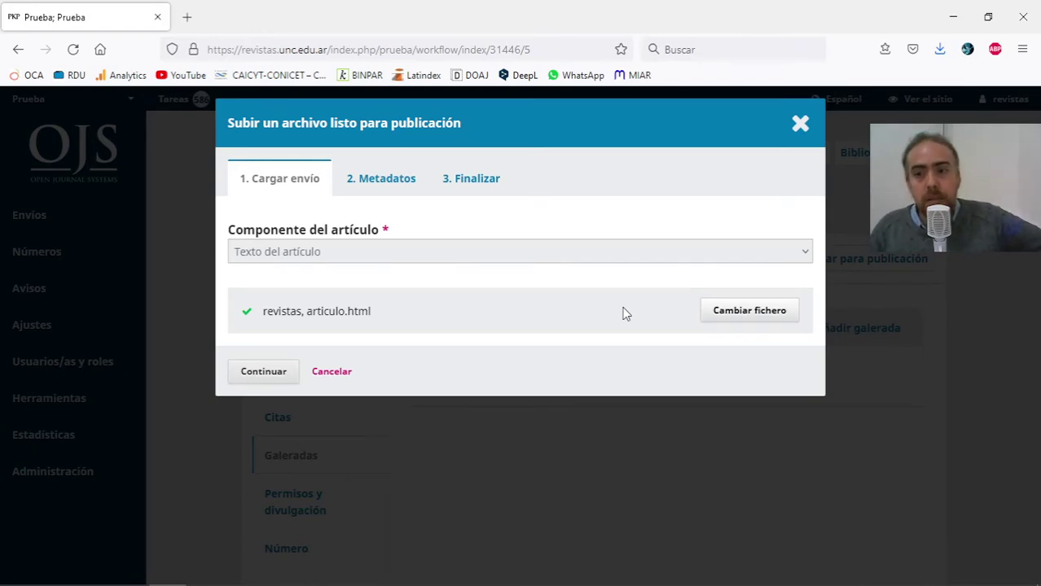
{"action": "left_click", "coordinate": [279, 372]}
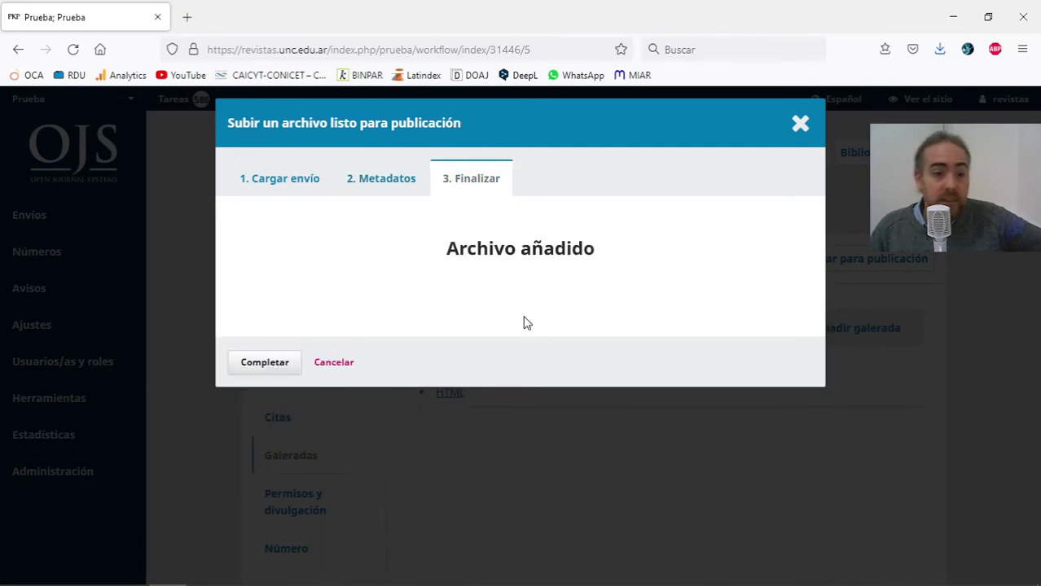
{"action": "left_click", "coordinate": [279, 367]}
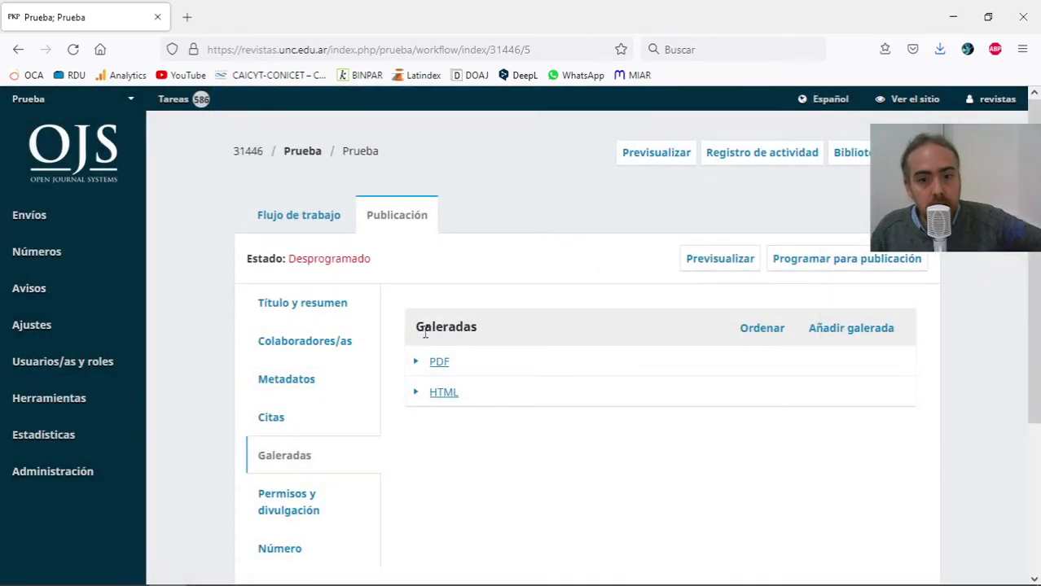
- Examine the dependent files section in the HTML galley's editing form and leave the form without saving
{"action": "left_click", "coordinate": [419, 403]}
{"action": "left_click", "coordinate": [440, 419]}
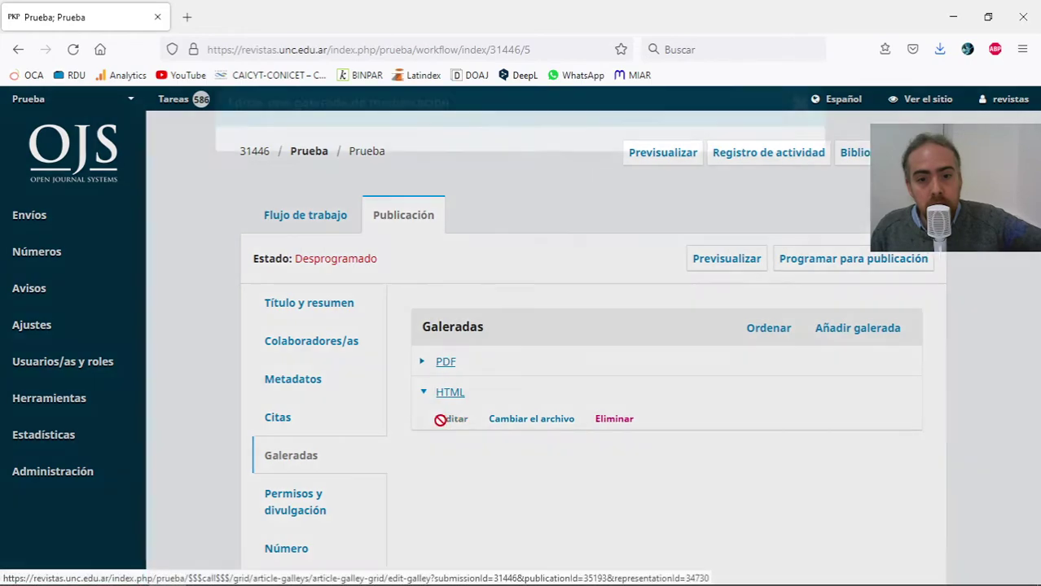
{"action": "scroll", "coordinate": [627, 423], "scroll_direction": "down", "scroll_amount": 2}
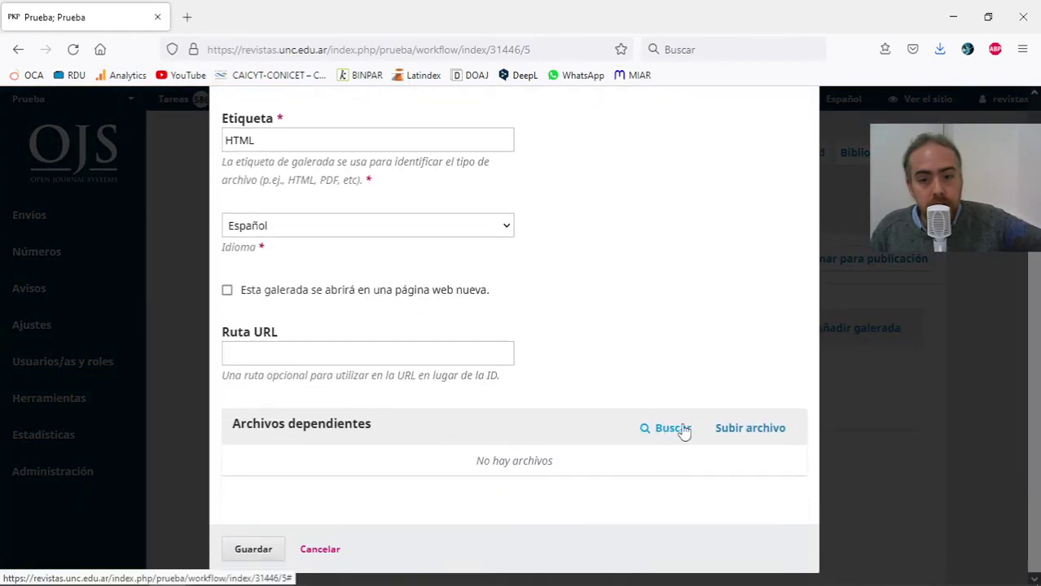
{"action": "scroll", "coordinate": [681, 467], "scroll_direction": "up", "scroll_amount": 2}
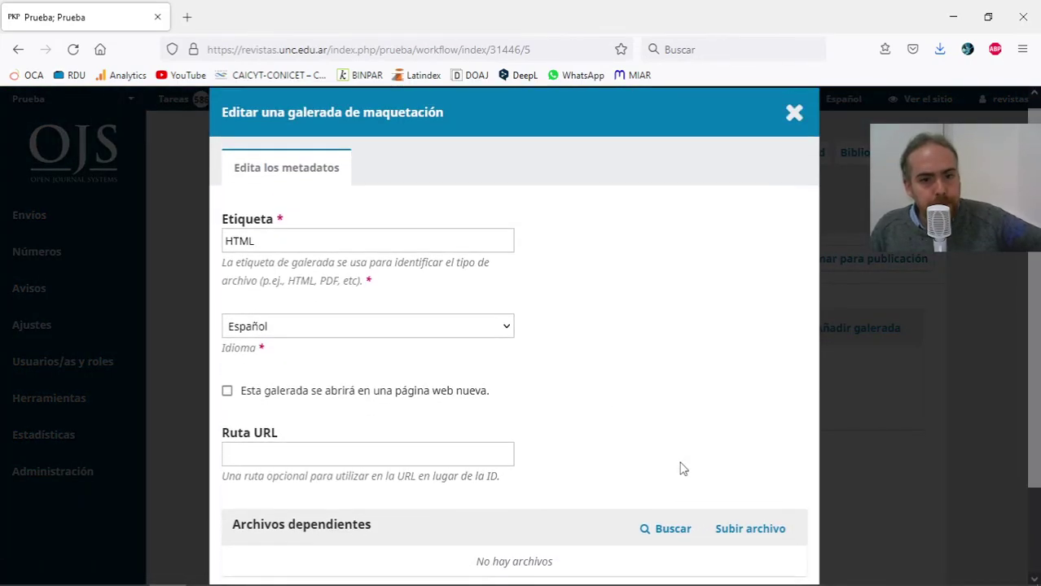
{"action": "scroll", "coordinate": [554, 453], "scroll_direction": "down", "scroll_amount": 2}
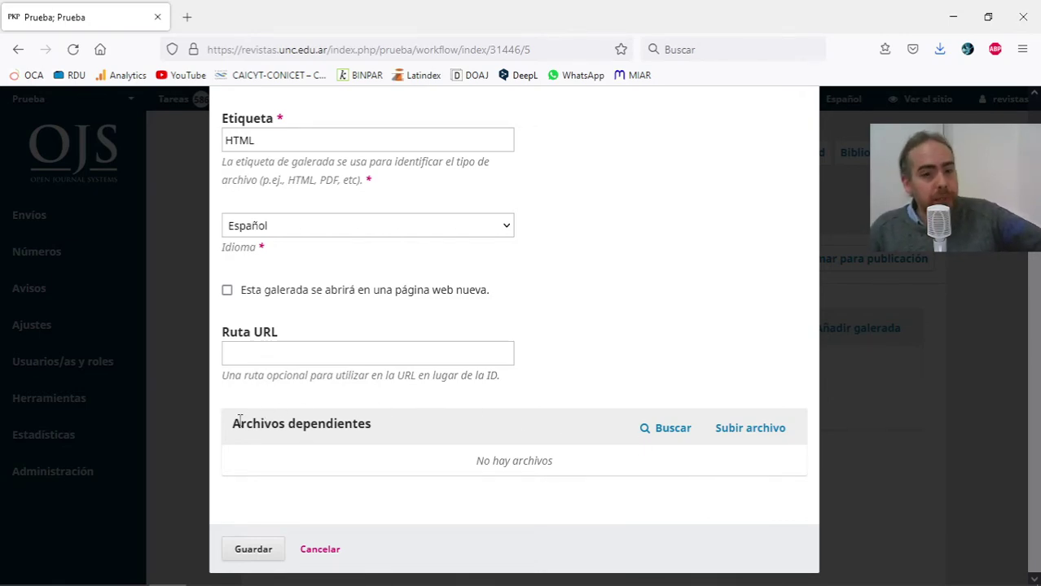
{"action": "left_click_drag", "start_coordinate": [233, 416], "coordinate": [434, 458]}
{"action": "left_click", "coordinate": [436, 461]}
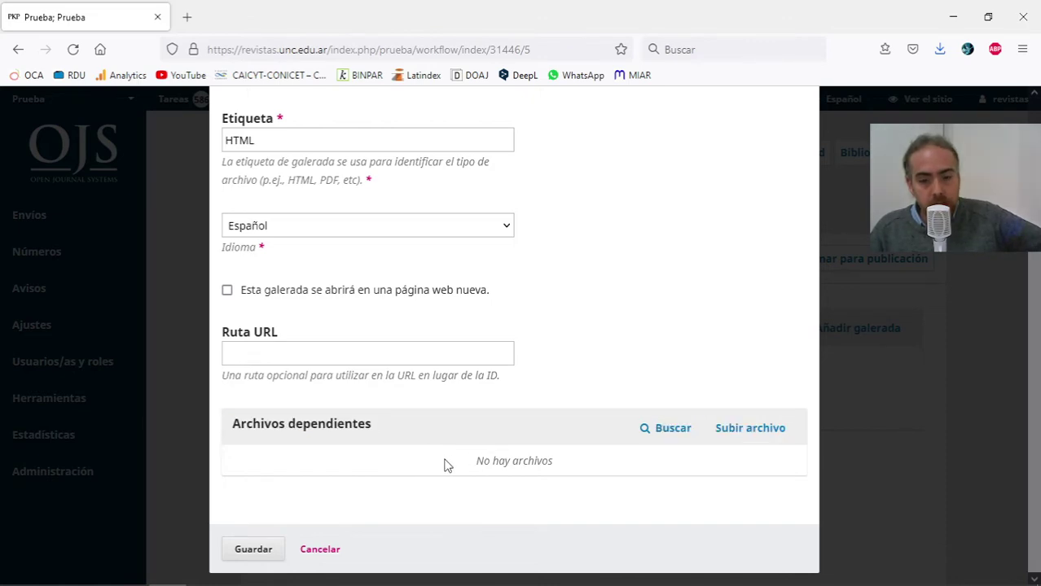
{"action": "left_click", "coordinate": [334, 549]}
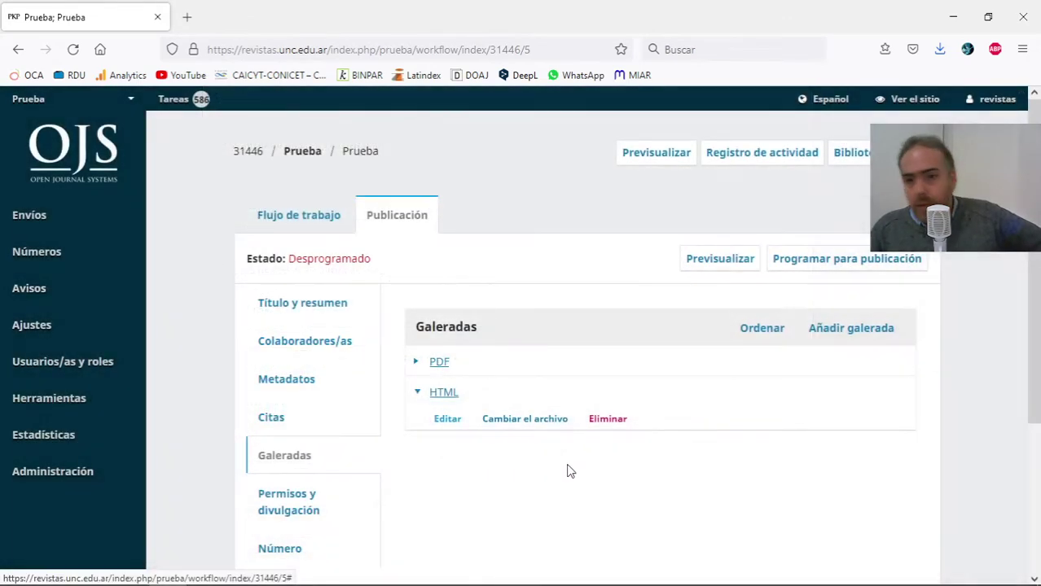
- Start a dependent file upload in the HTML galley's editing form with Imagen as the article component
{"action": "left_click", "coordinate": [450, 420]}
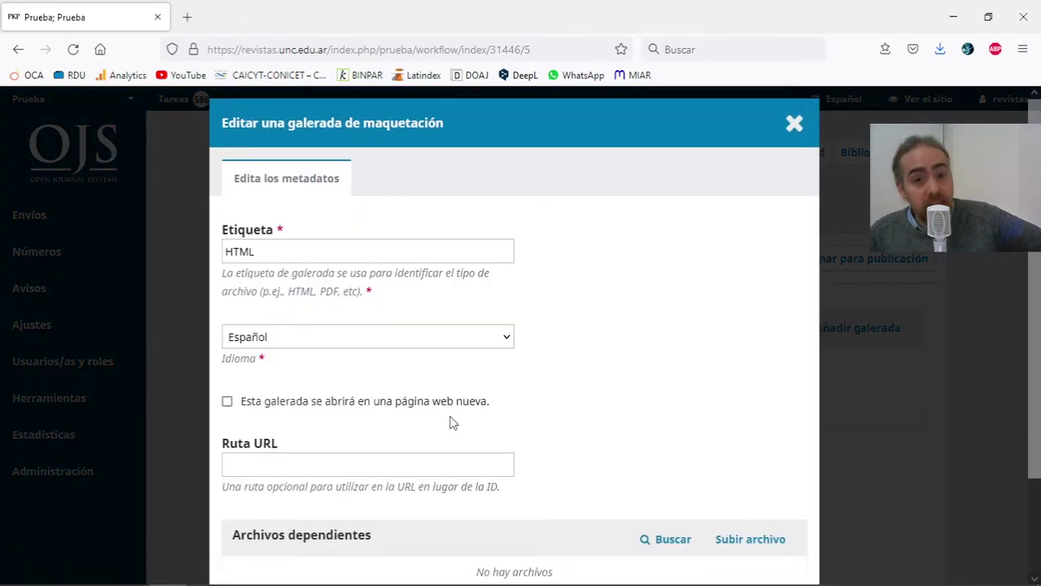
{"action": "left_click", "coordinate": [795, 124]}
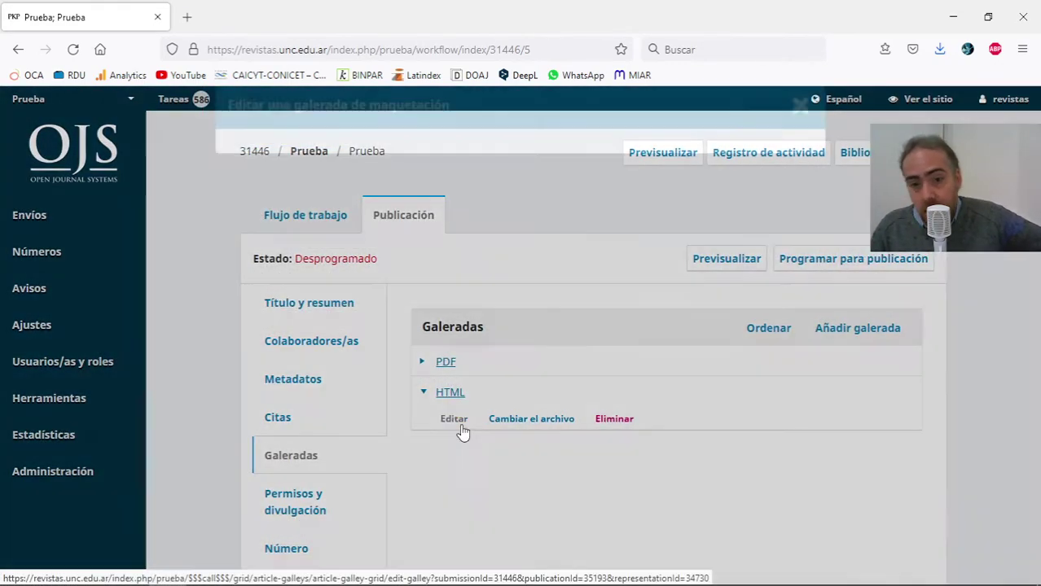
{"action": "left_click", "coordinate": [450, 422]}
{"action": "scroll", "coordinate": [402, 453], "scroll_direction": "down", "scroll_amount": 2}
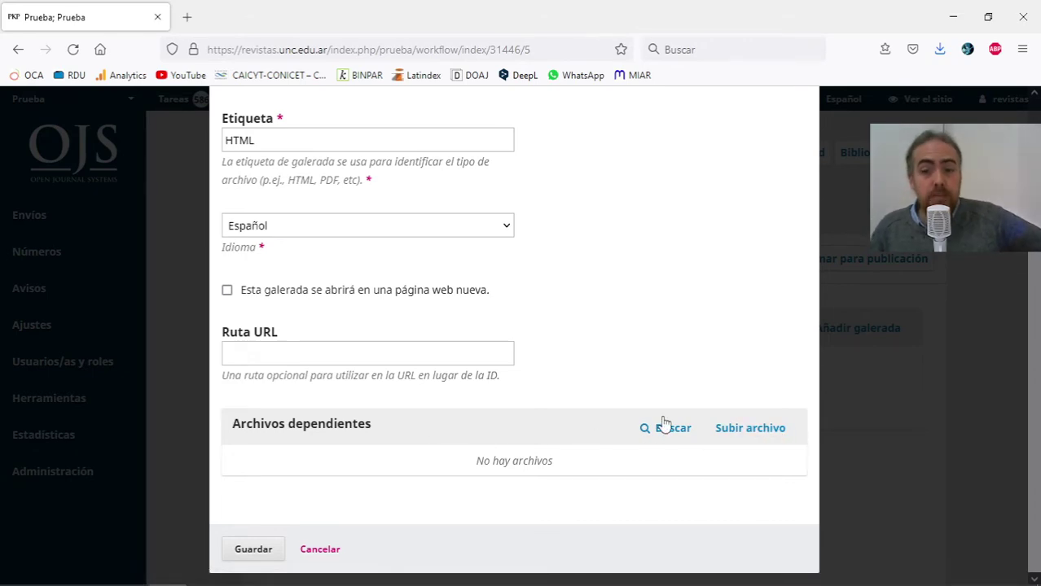
{"action": "left_click", "coordinate": [724, 434]}
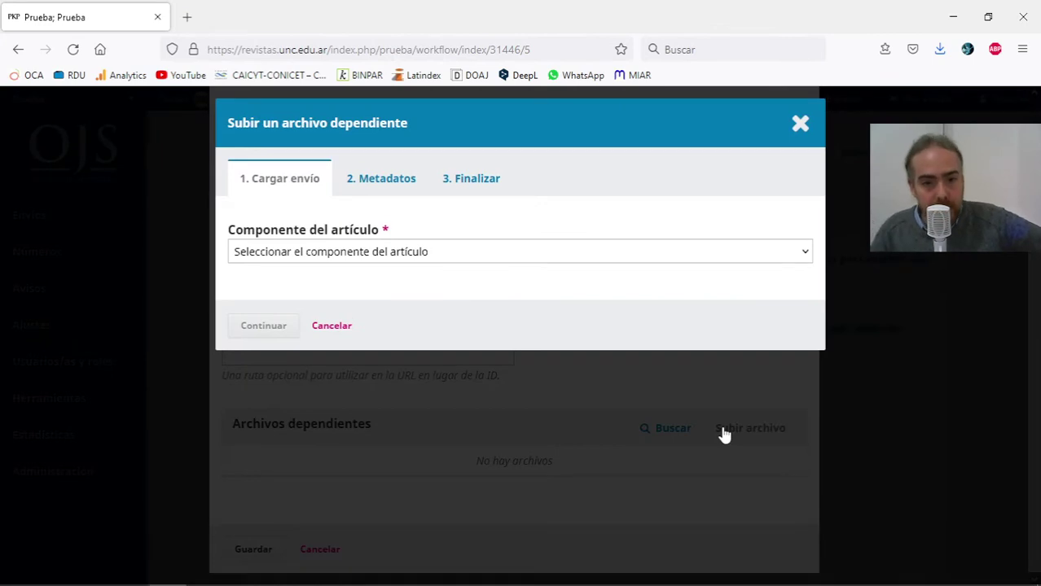
{"action": "left_click", "coordinate": [371, 258]}
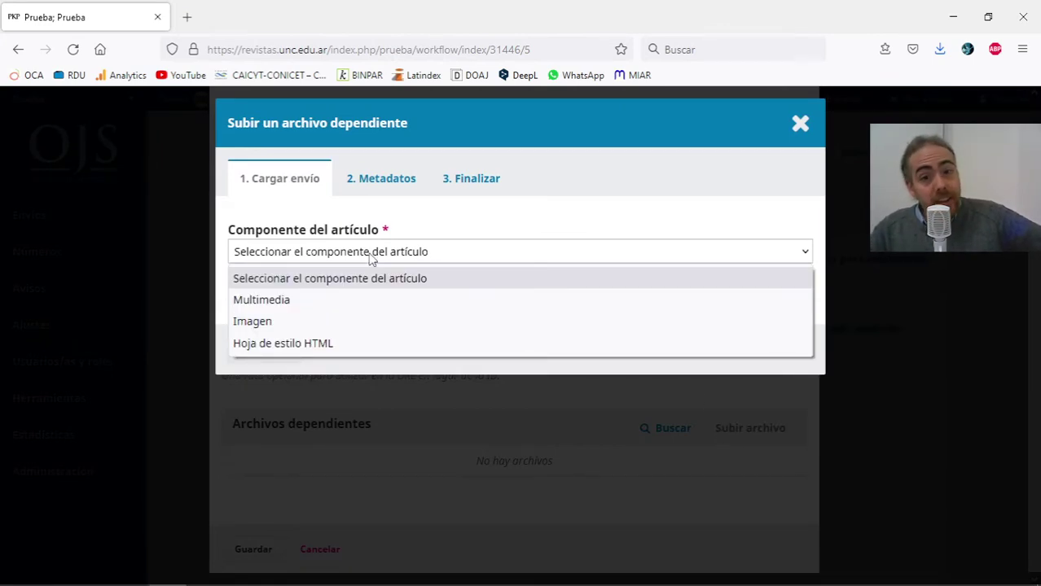
{"action": "left_click", "coordinate": [357, 322]}
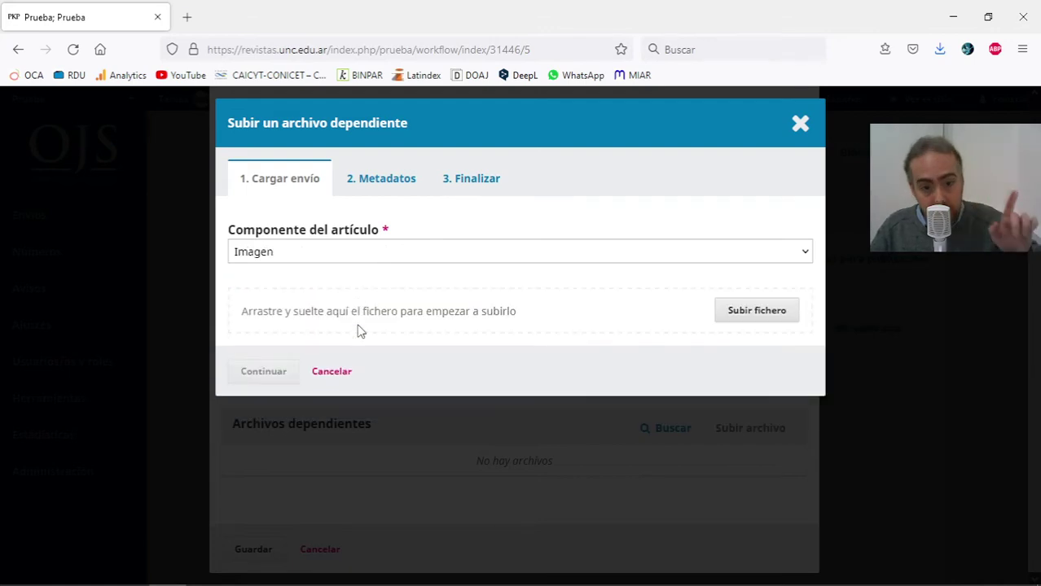
- Upload image002.jpg from the desktop folder articulo prueba_archivos and continue with its metadata left blank
{"action": "left_click", "coordinate": [743, 316]}
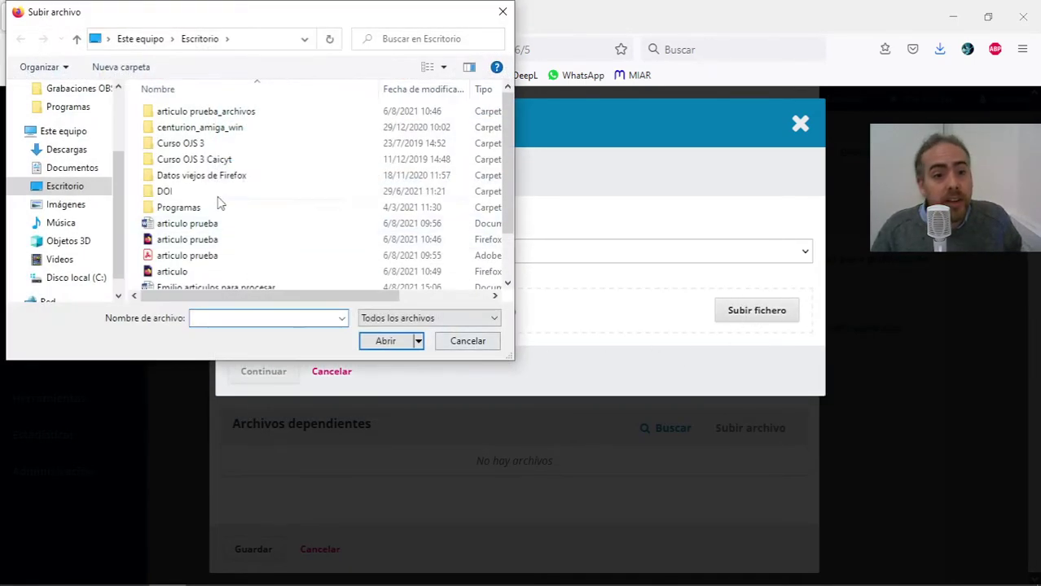
{"action": "double_click", "coordinate": [292, 115]}
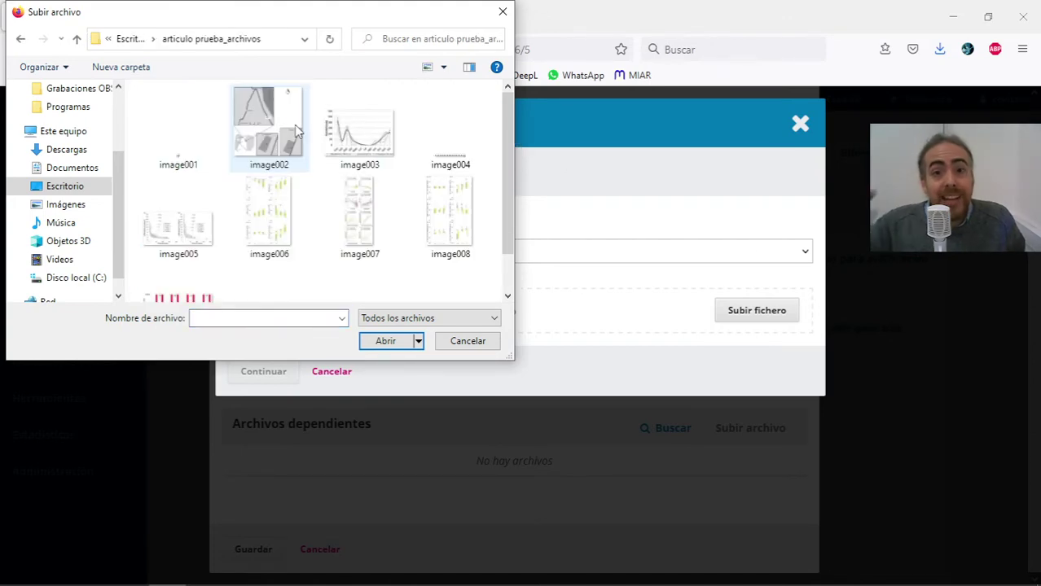
{"action": "double_click", "coordinate": [295, 130]}
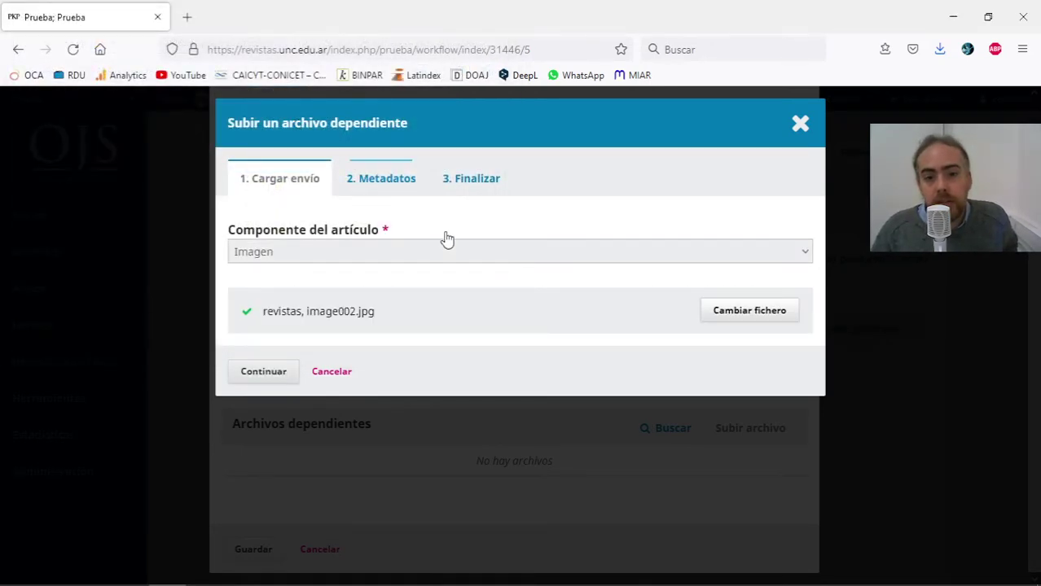
{"action": "left_click", "coordinate": [264, 372]}
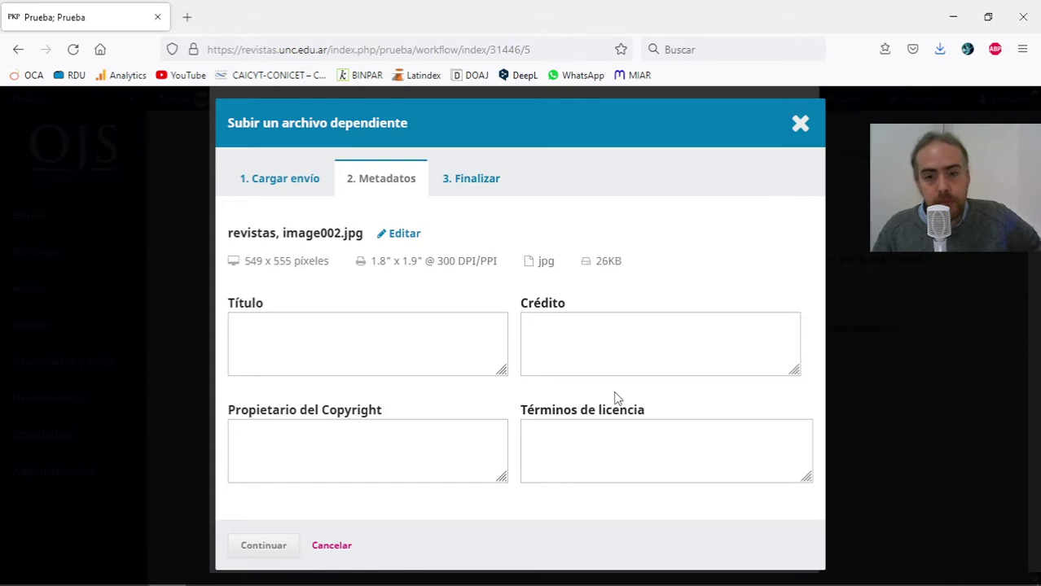
{"action": "key", "text": "Return"}
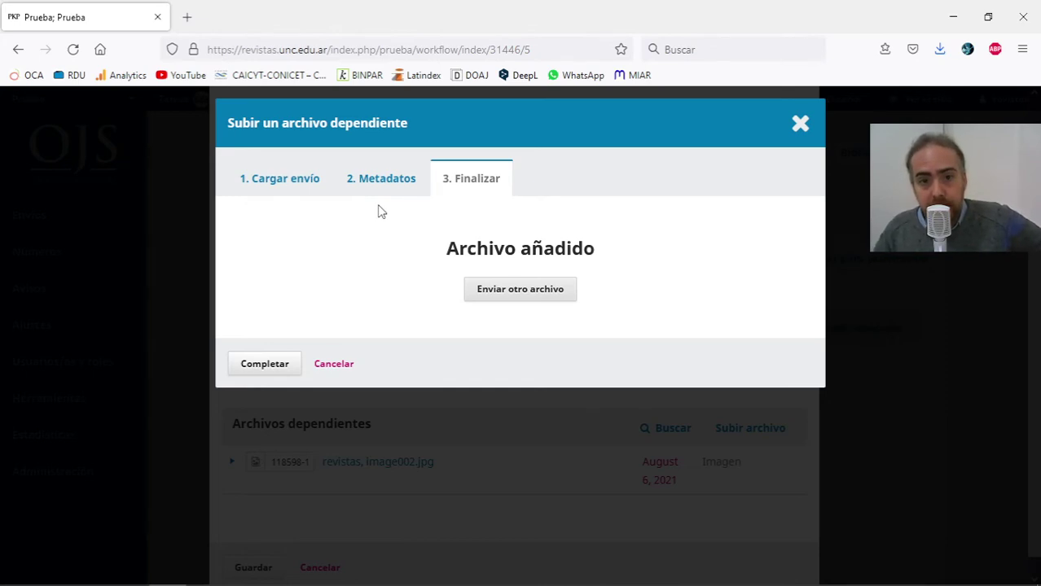
- Send another dependent file, image003.jpg from the same folder, as a new Imagen component and continue to its metadata
{"action": "left_click", "coordinate": [483, 293]}
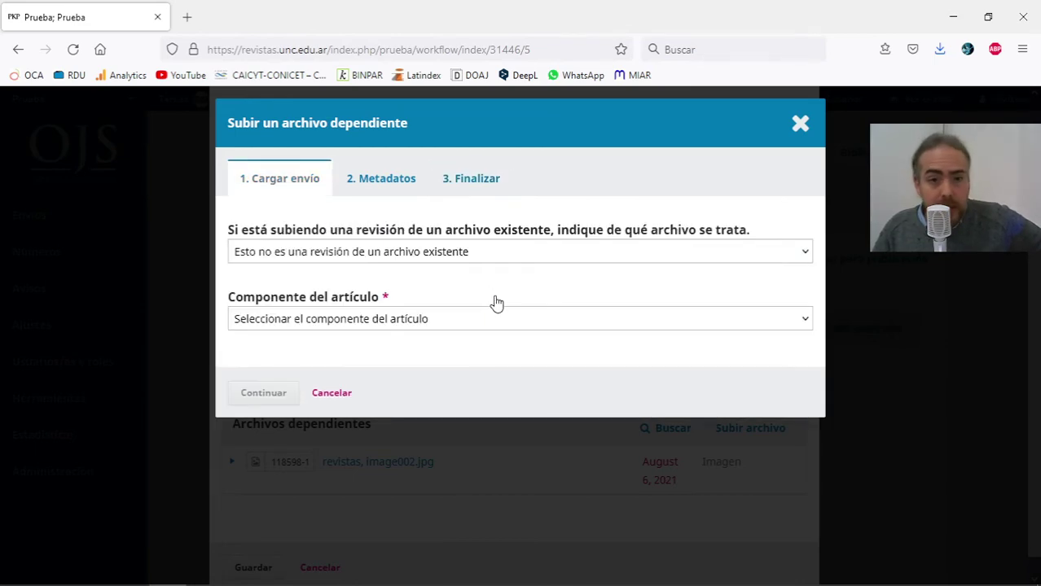
{"action": "left_click", "coordinate": [467, 319]}
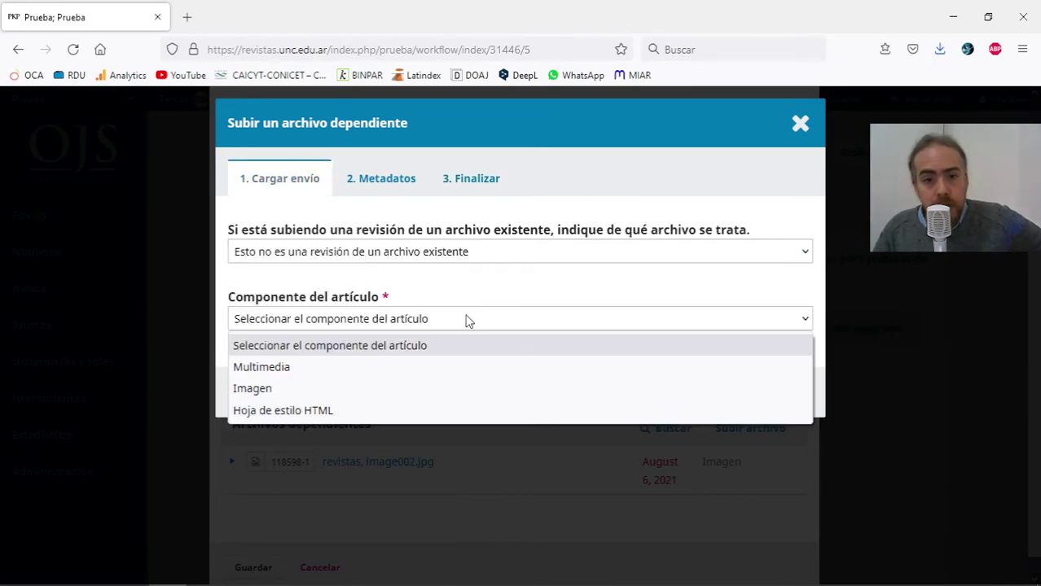
{"action": "left_click", "coordinate": [403, 381]}
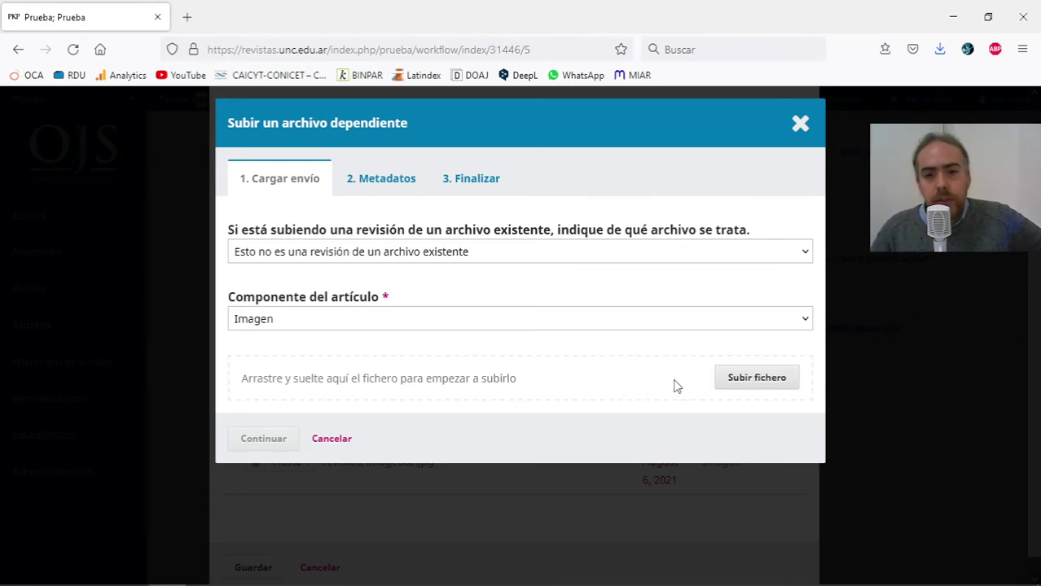
{"action": "left_click", "coordinate": [736, 392]}
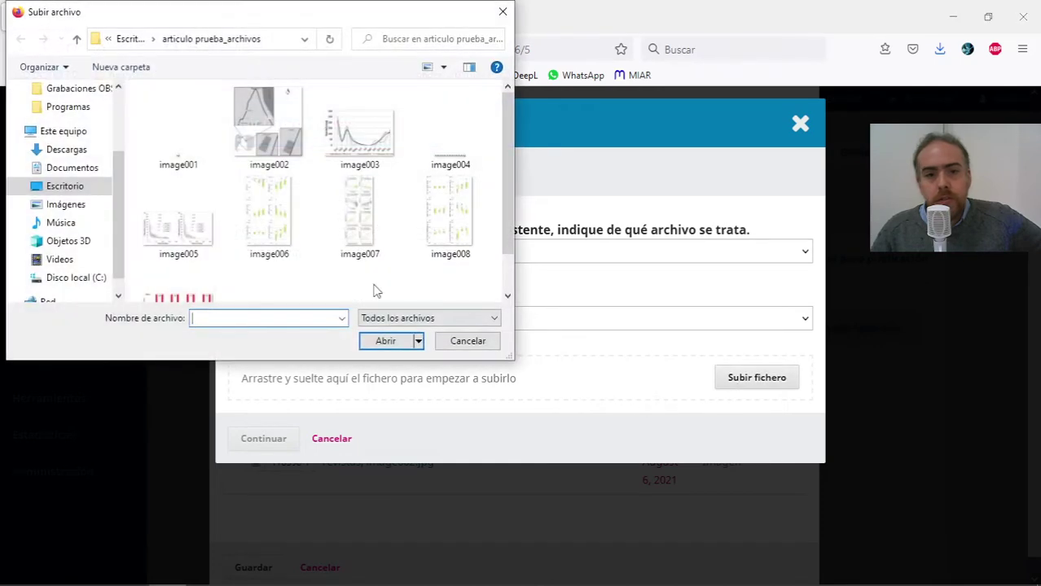
{"action": "double_click", "coordinate": [346, 137]}
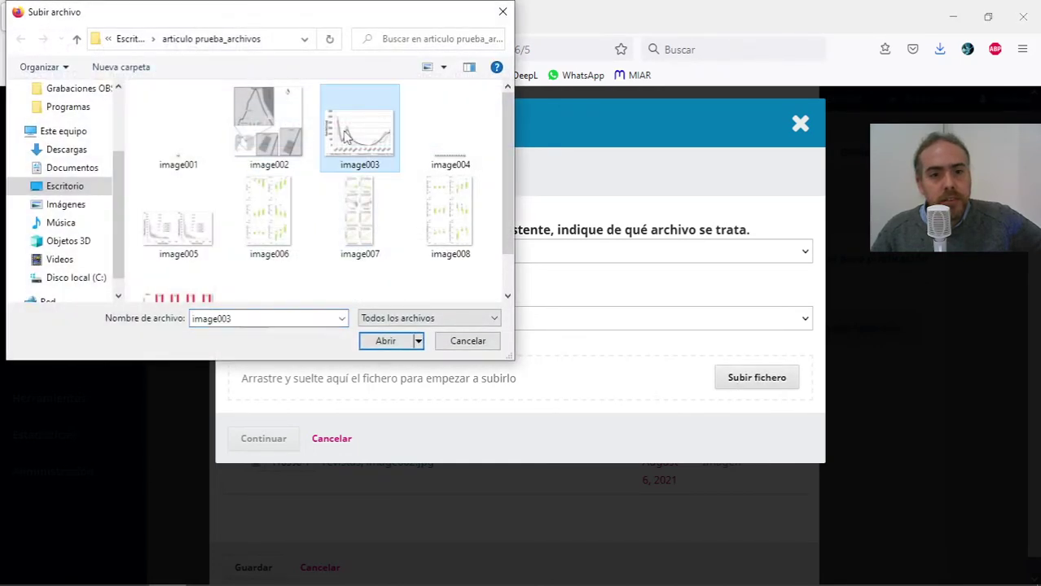
{"action": "left_click", "coordinate": [284, 435]}
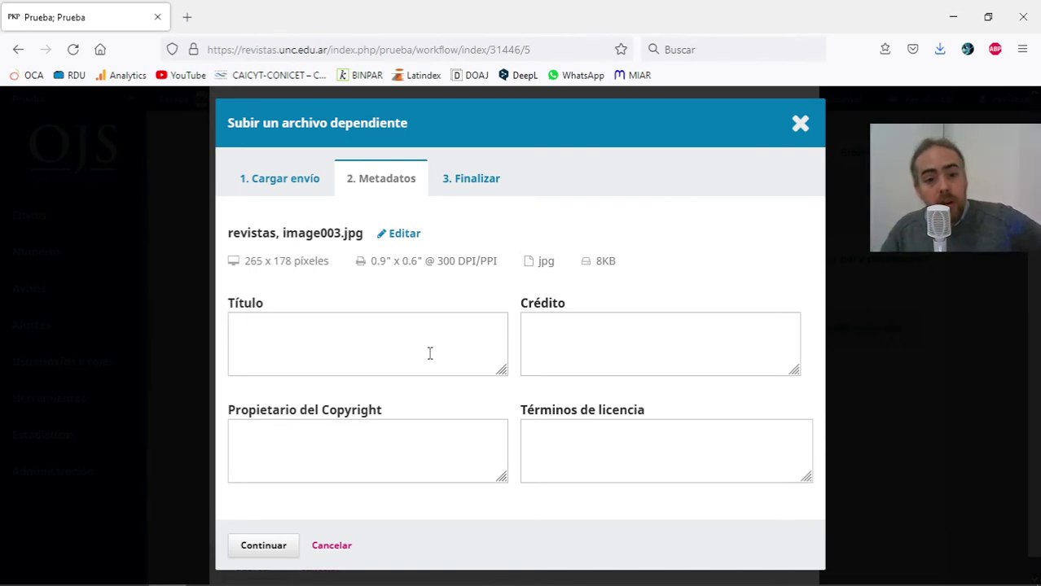
- Leave the title, credit, copyright and licence metadata of image003.jpg blank and complete the dependent file upload
{"action": "left_click", "coordinate": [560, 437]}
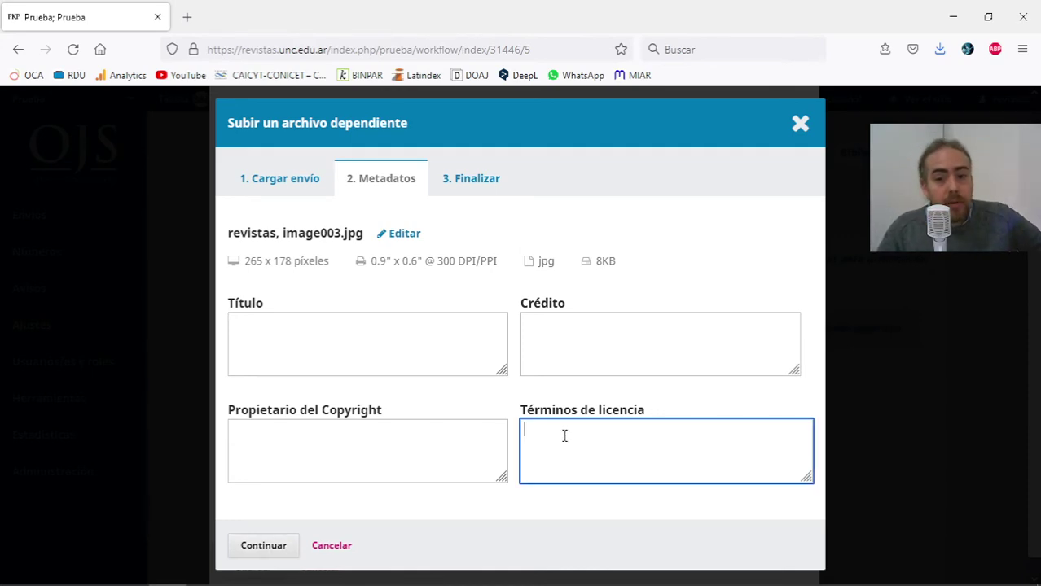
{"action": "left_click", "coordinate": [615, 363]}
{"action": "left_click", "coordinate": [621, 438]}
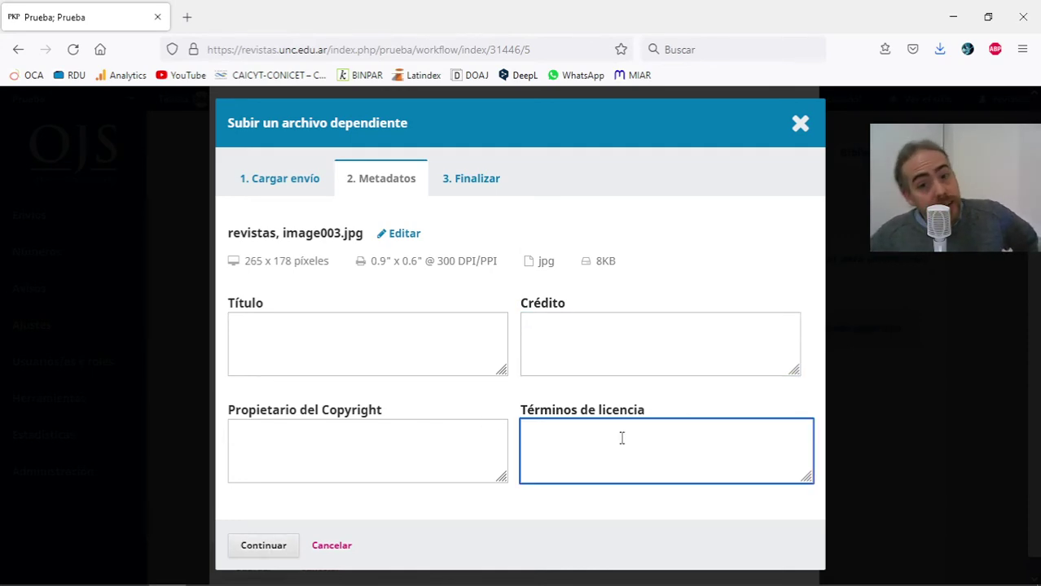
{"action": "left_click", "coordinate": [222, 482]}
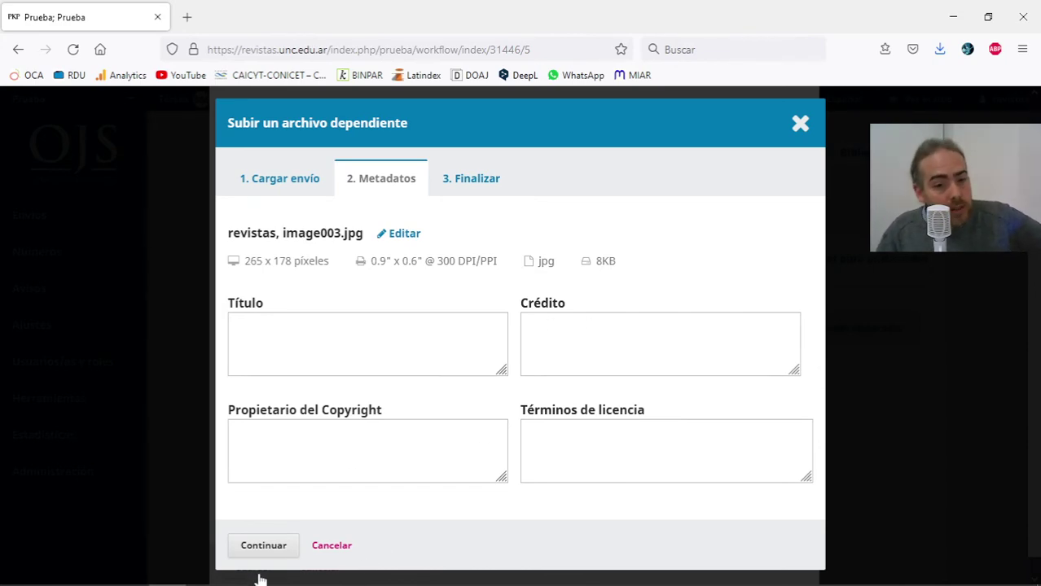
{"action": "left_click", "coordinate": [268, 547]}
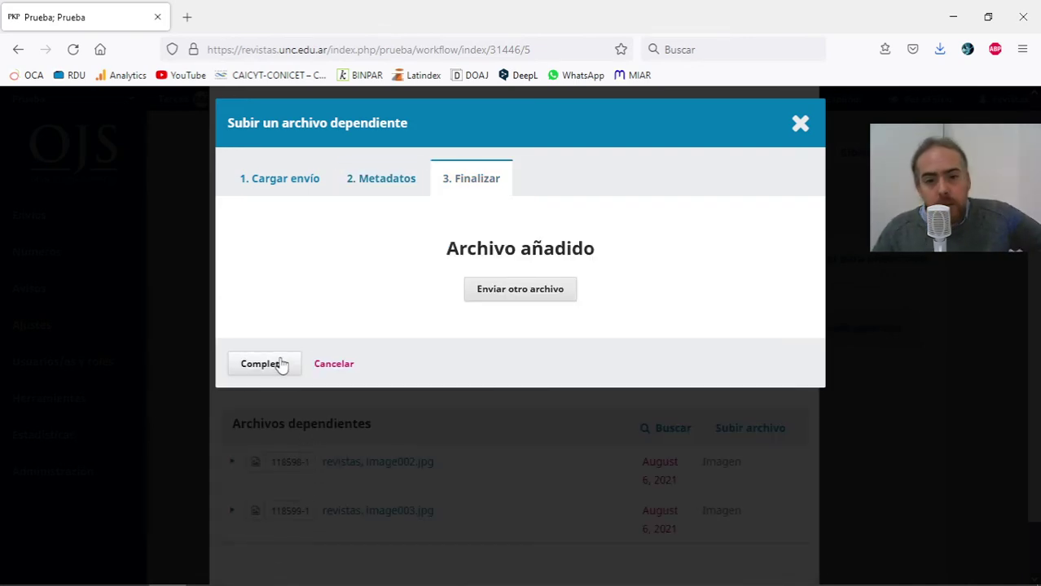
{"action": "left_click", "coordinate": [262, 364]}
- Check the list of dependent files and save the HTML galley
{"action": "scroll", "coordinate": [616, 321], "scroll_direction": "up", "scroll_amount": 3}
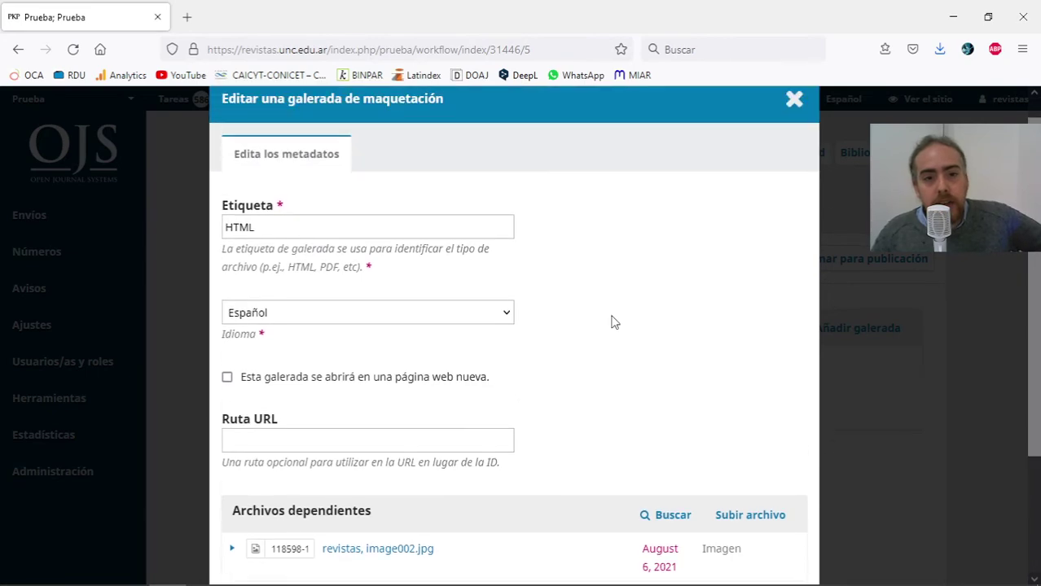
{"action": "scroll", "coordinate": [637, 343], "scroll_direction": "down", "scroll_amount": 2}
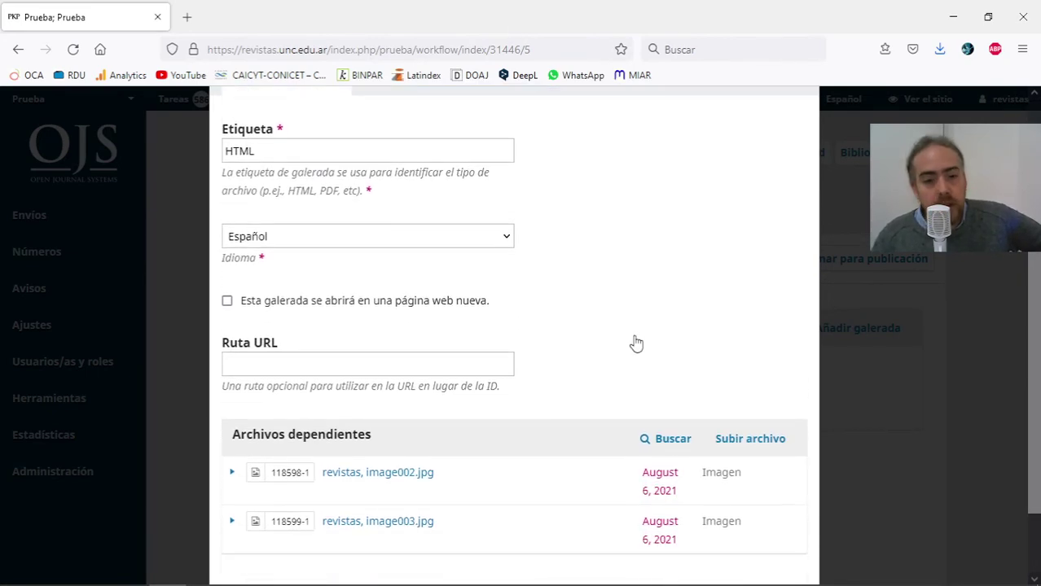
{"action": "scroll", "coordinate": [637, 343], "scroll_direction": "down", "scroll_amount": 2}
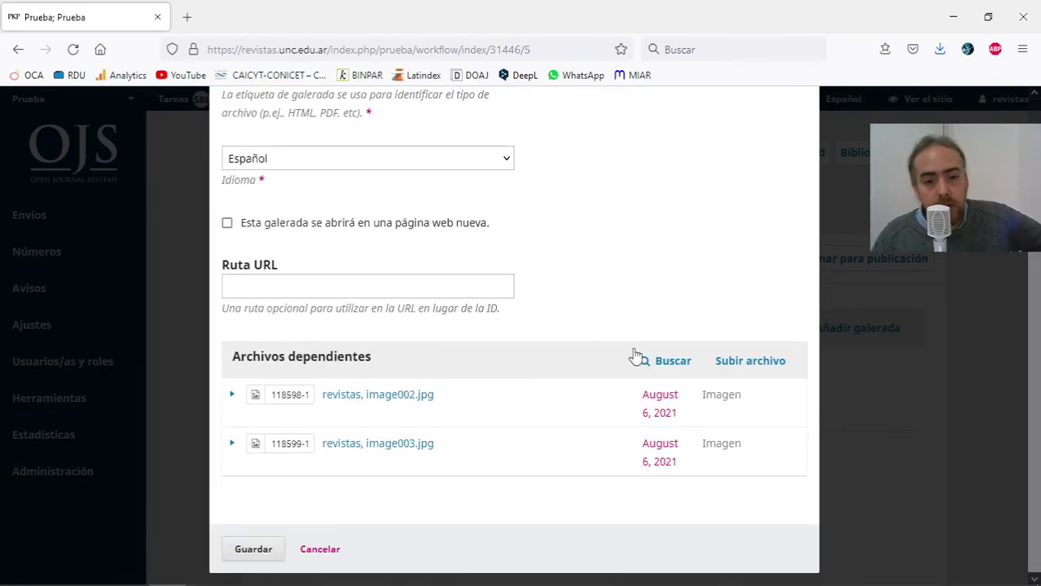
{"action": "left_click", "coordinate": [254, 550]}
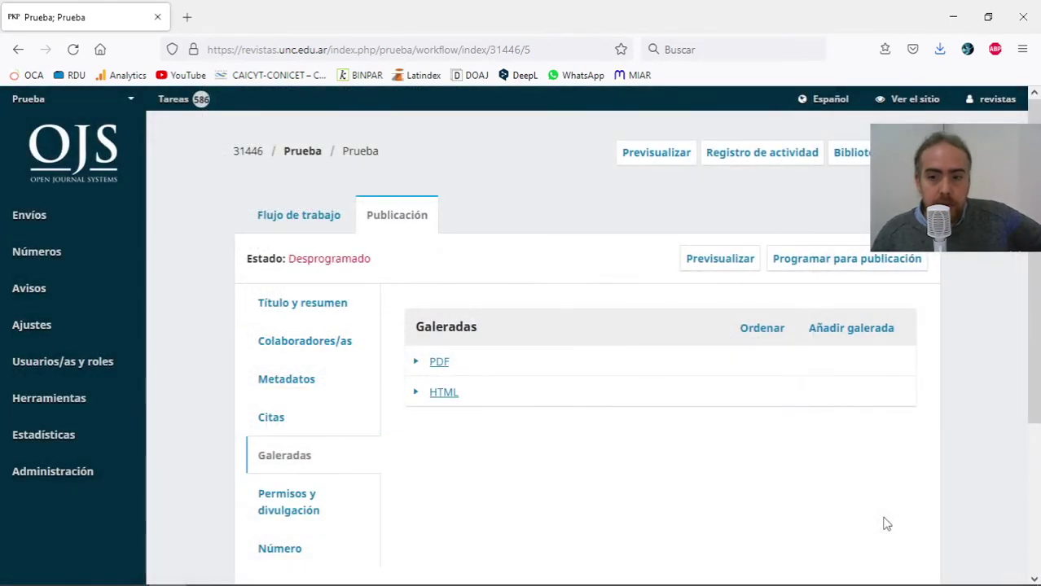
- Preview the Prueba publication, open its HTML galley and examine the article's text, figures and references through to the end
{"action": "left_click", "coordinate": [743, 261]}
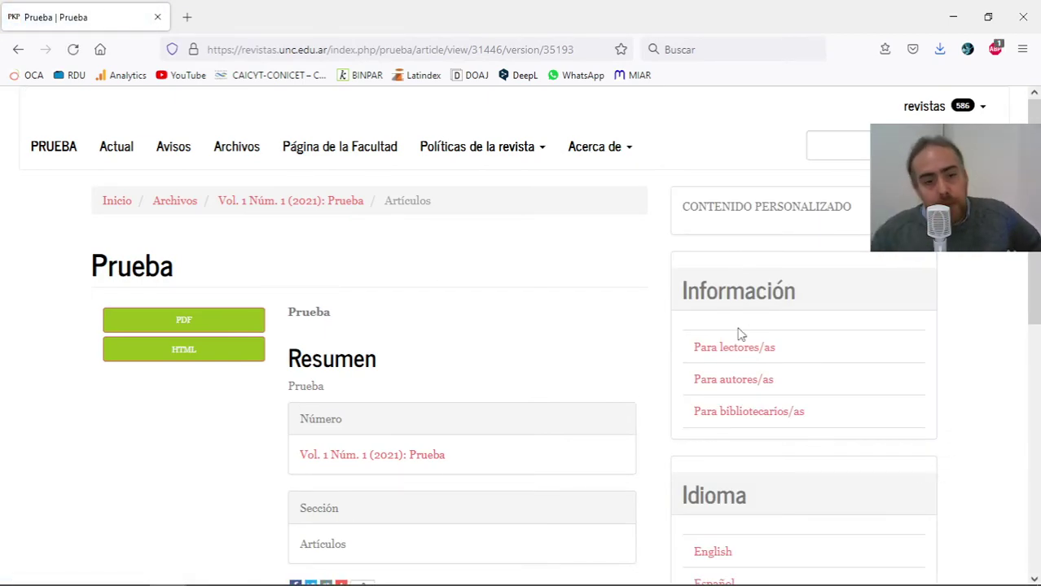
{"action": "left_click", "coordinate": [186, 351]}
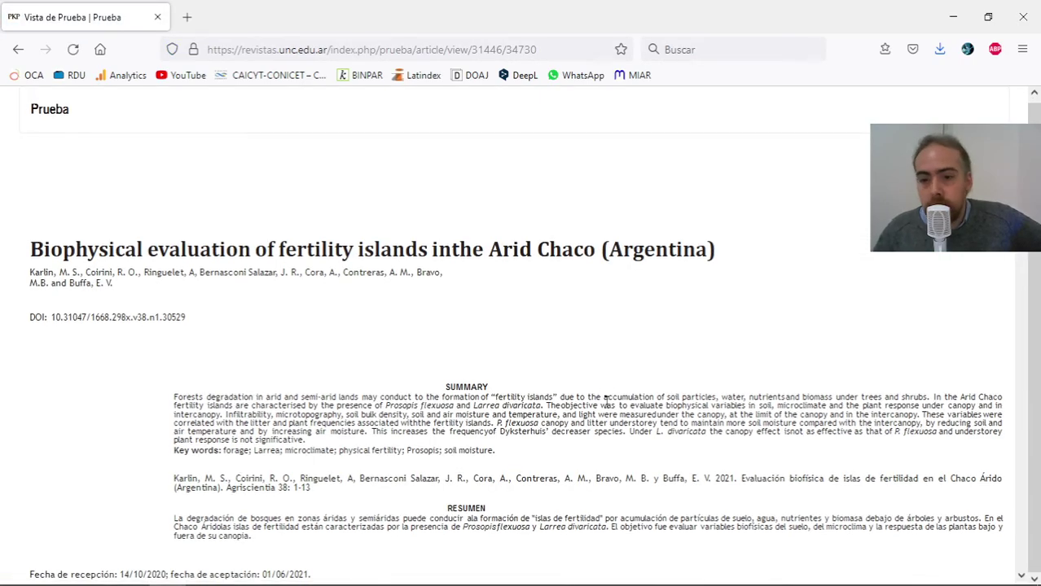
{"action": "scroll", "coordinate": [874, 322], "scroll_direction": "down", "scroll_amount": 10}
{"action": "scroll", "coordinate": [817, 330], "scroll_direction": "down", "scroll_amount": 5}
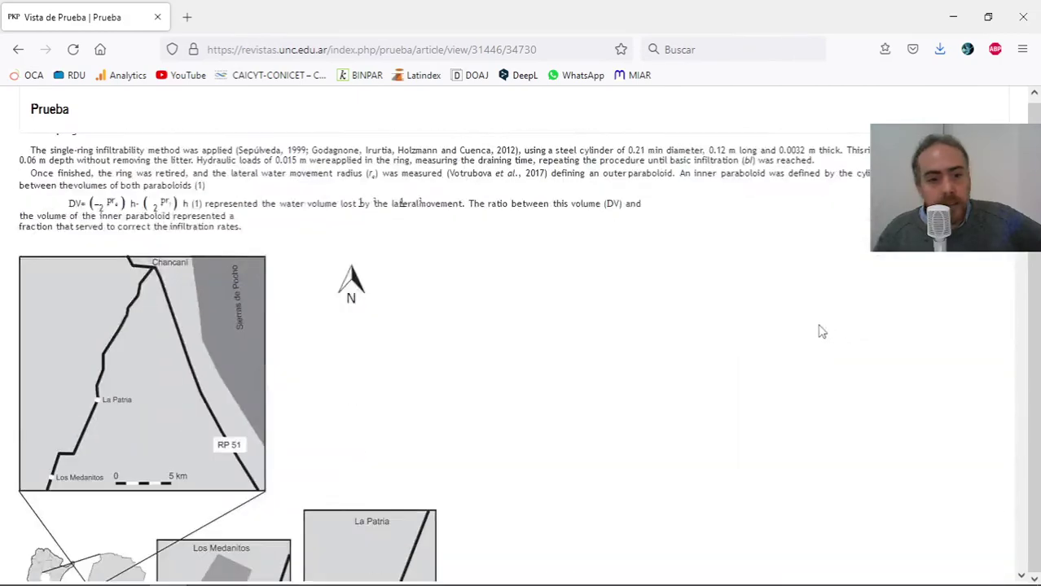
{"action": "scroll", "coordinate": [733, 322], "scroll_direction": "down", "scroll_amount": 3}
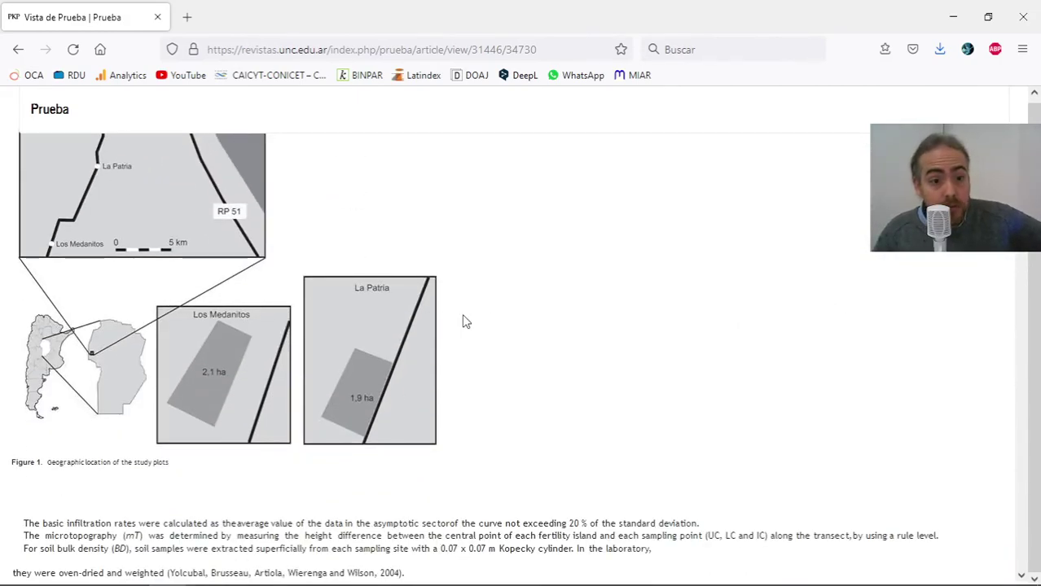
{"action": "scroll", "coordinate": [465, 320], "scroll_direction": "down", "scroll_amount": 5}
{"action": "scroll", "coordinate": [572, 324], "scroll_direction": "down", "scroll_amount": 10}
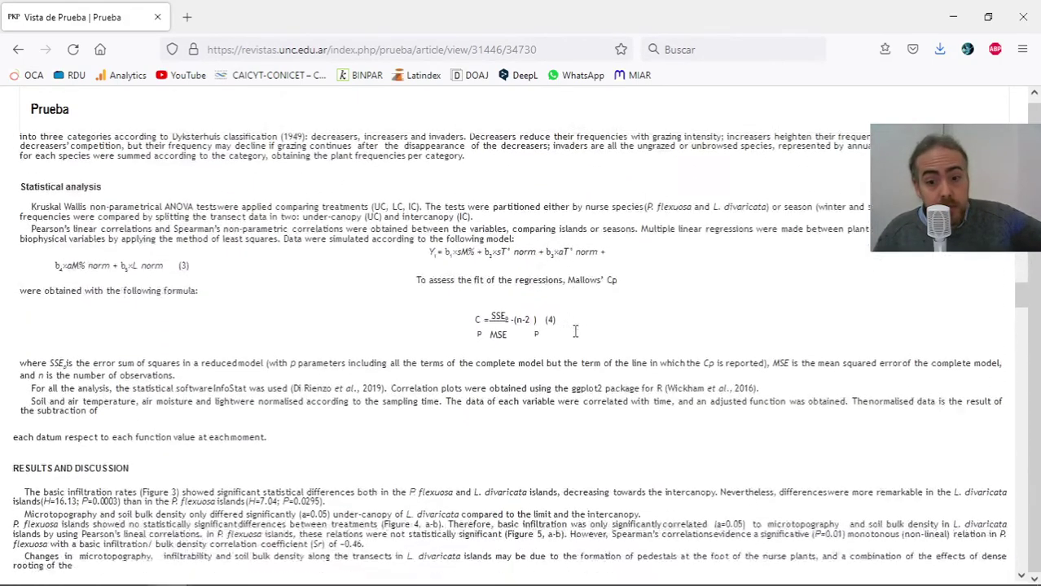
{"action": "scroll", "coordinate": [318, 395], "scroll_direction": "down", "scroll_amount": 15}
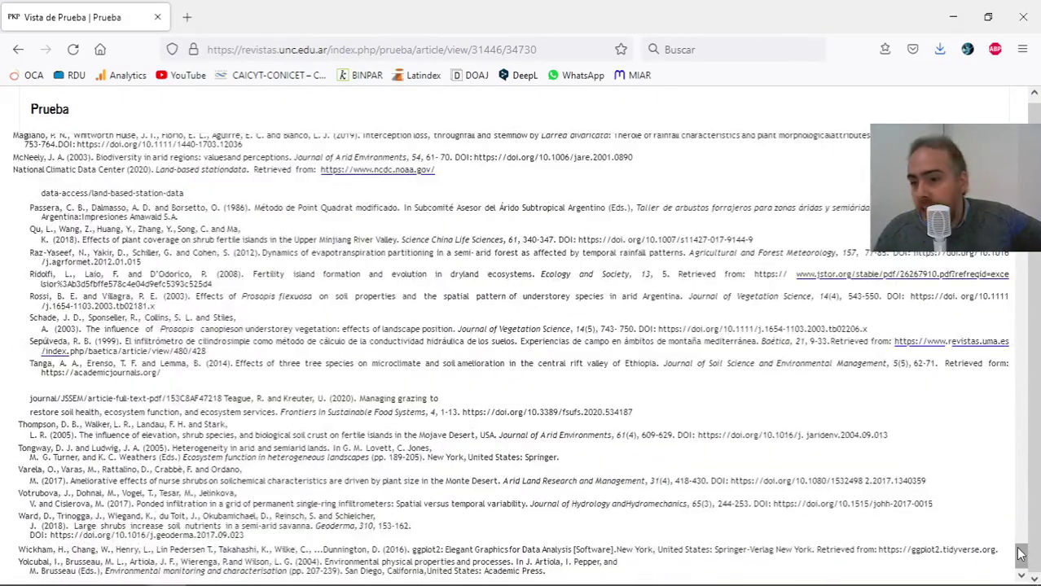
{"action": "left_click_drag", "start_coordinate": [1033, 542], "coordinate": [1033, 106]}
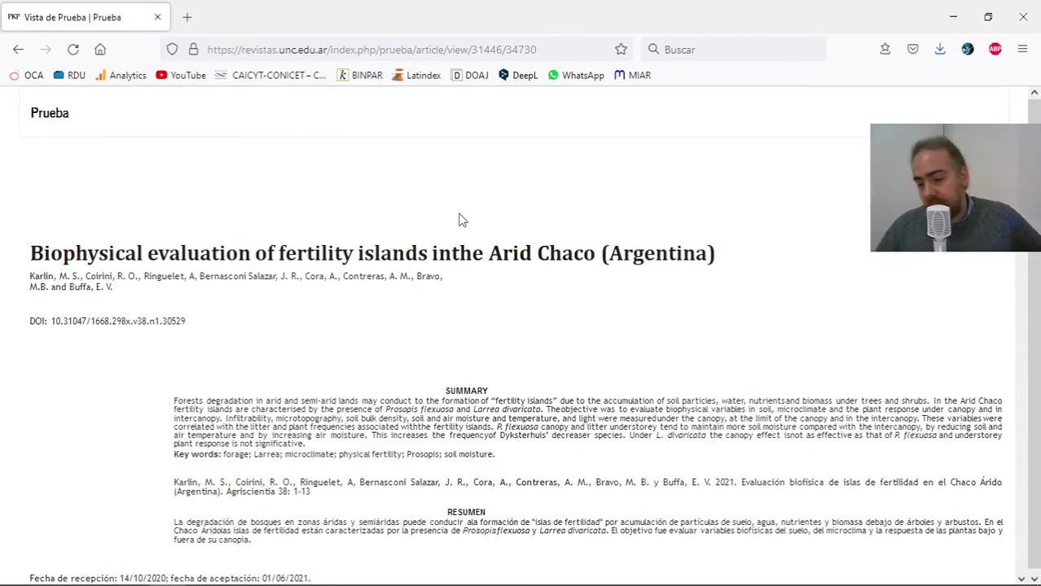